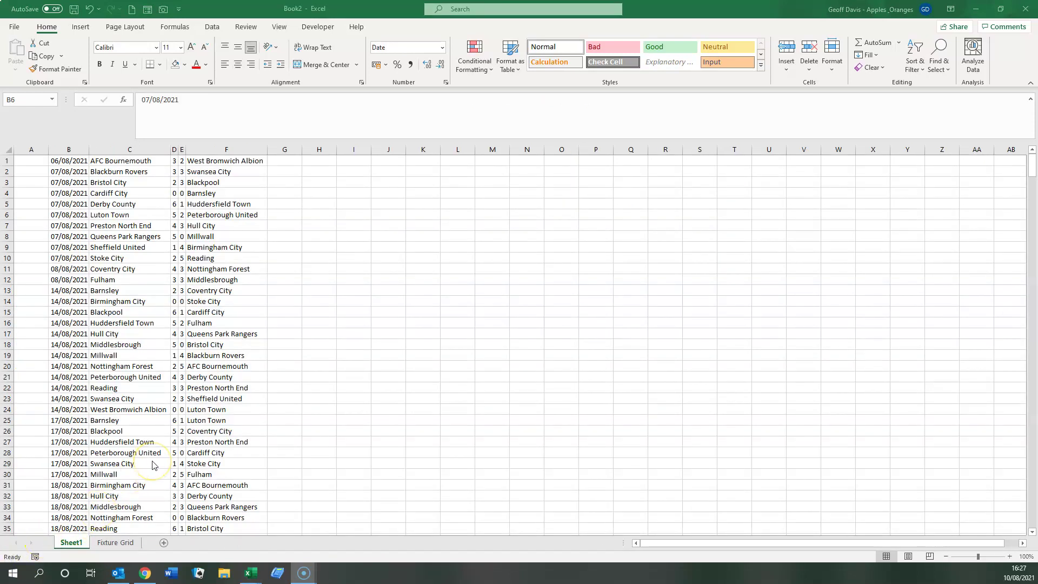
- Look through the fixture list on Sheet1, examining the dates, home and away teams, and the played and unplayed matches
{"action": "scroll", "coordinate": [162, 464], "scroll_direction": "down", "scroll_amount": 1}
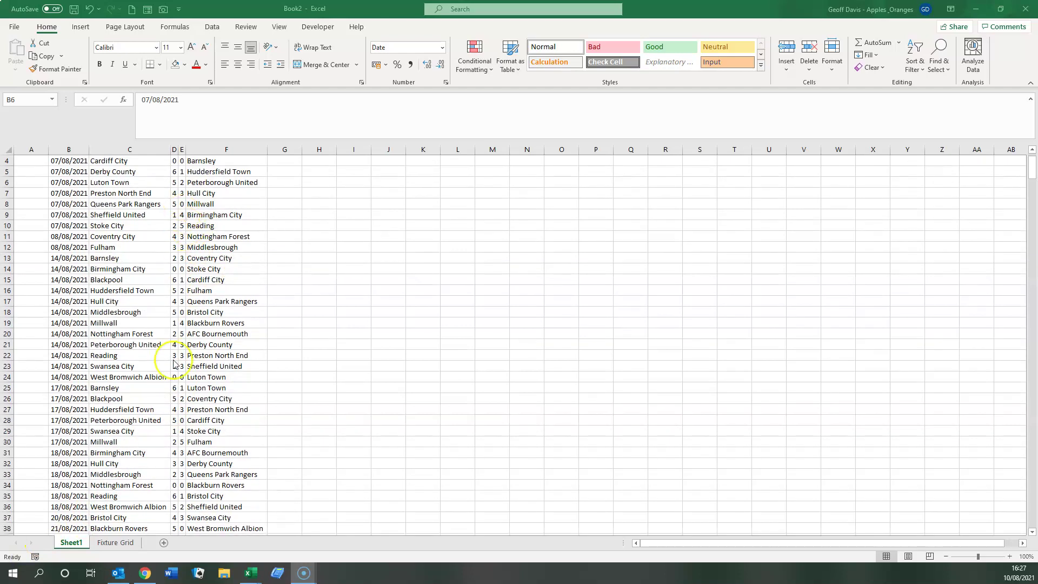
{"action": "scroll", "coordinate": [179, 359], "scroll_direction": "up", "scroll_amount": 1}
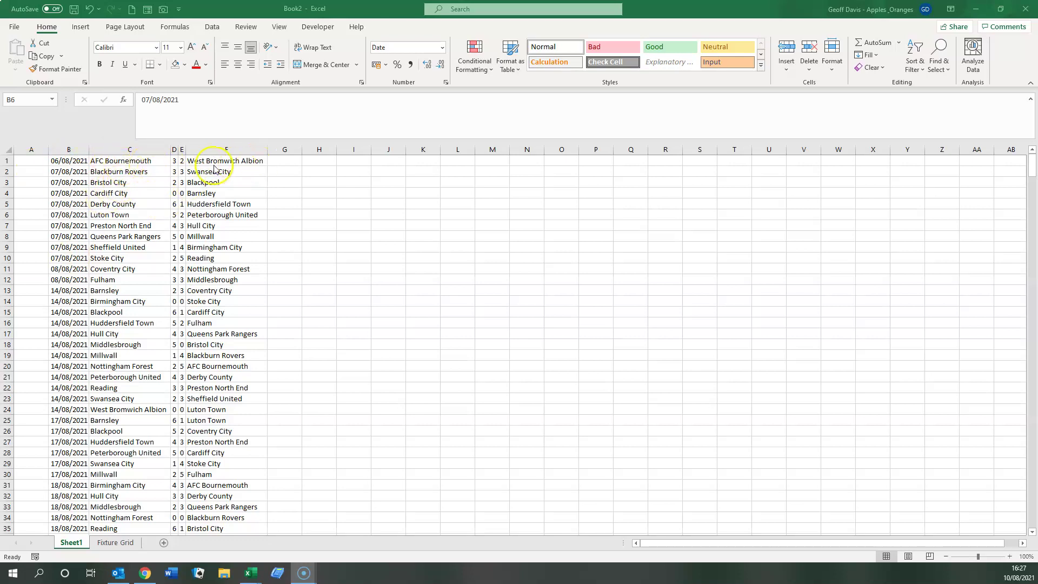
{"action": "scroll", "coordinate": [175, 314], "scroll_direction": "down", "scroll_amount": 20}
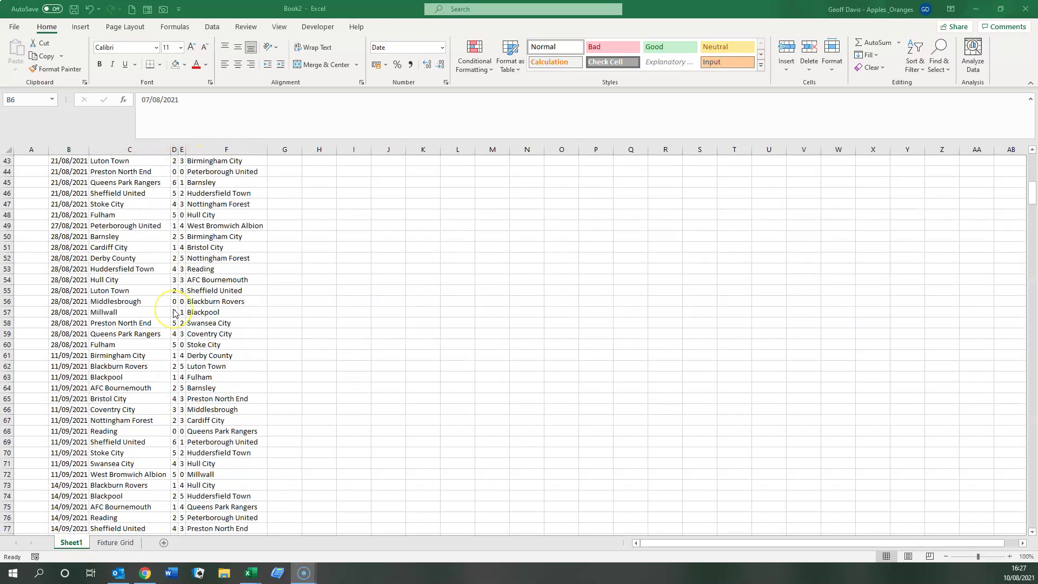
{"action": "scroll", "coordinate": [174, 314], "scroll_direction": "down", "scroll_amount": 18}
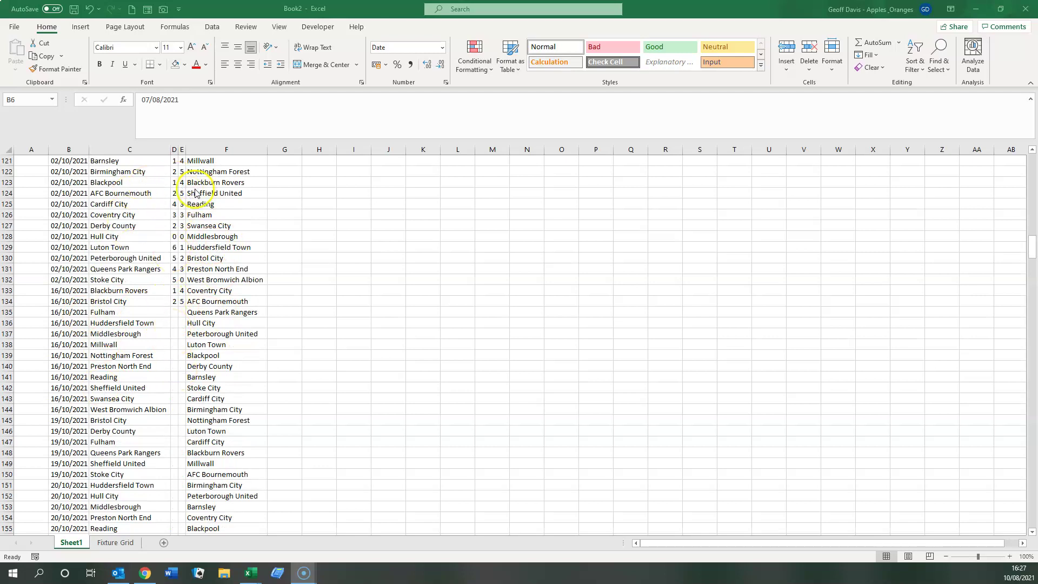
{"action": "scroll", "coordinate": [184, 330], "scroll_direction": "up", "scroll_amount": 18}
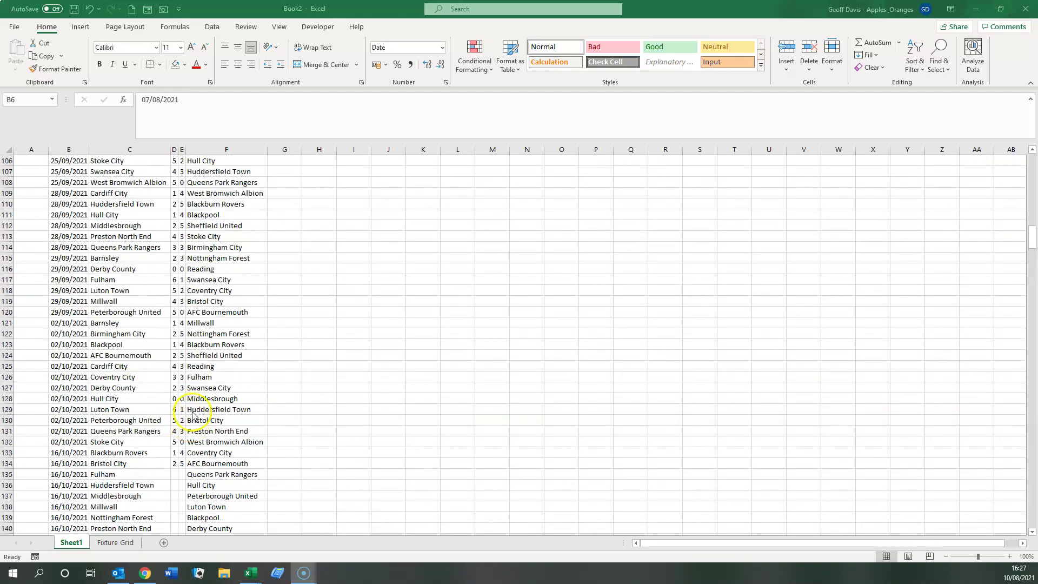
{"action": "scroll", "coordinate": [195, 397], "scroll_direction": "up", "scroll_amount": 4}
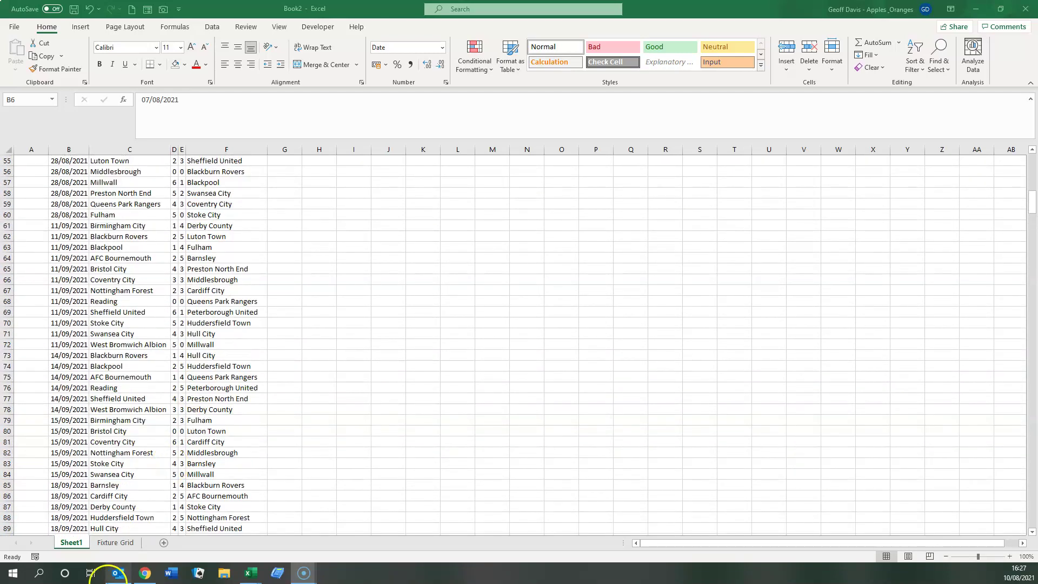
- On the Fixture Grid sheet, copy the team names in A2:A25 and paste them transposed across row 1 from B1
{"action": "left_click", "coordinate": [112, 543]}
{"action": "left_click", "coordinate": [116, 544]}
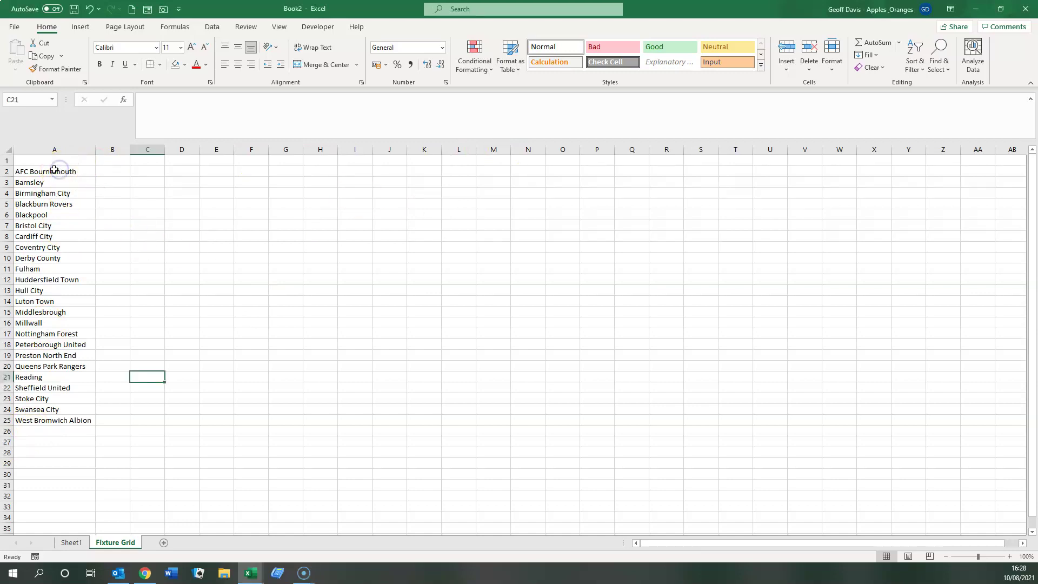
{"action": "left_click", "coordinate": [59, 169]}
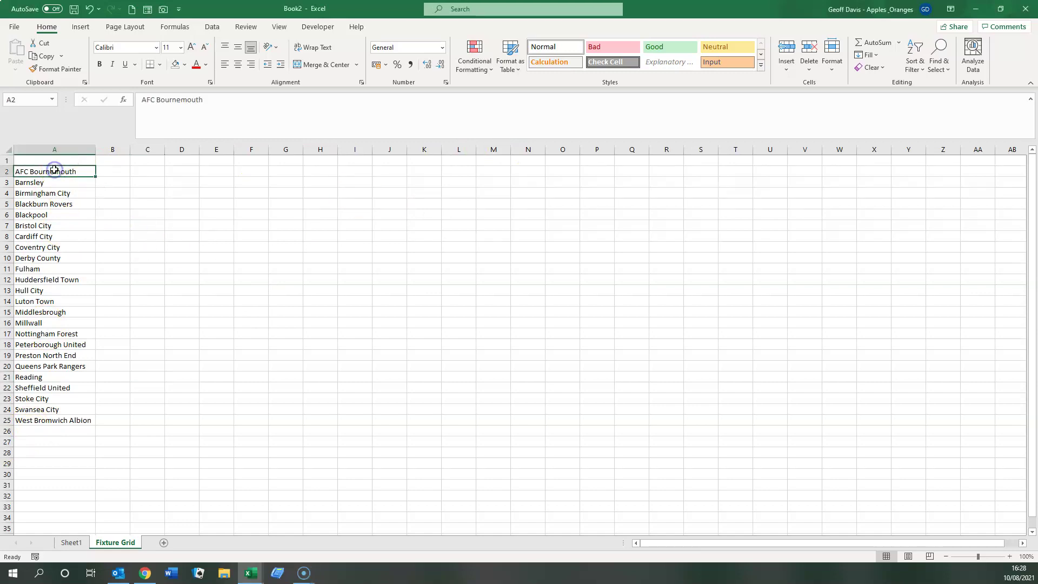
{"action": "left_click", "coordinate": [49, 422], "text": "shift"}
{"action": "right_click", "coordinate": [66, 255]}
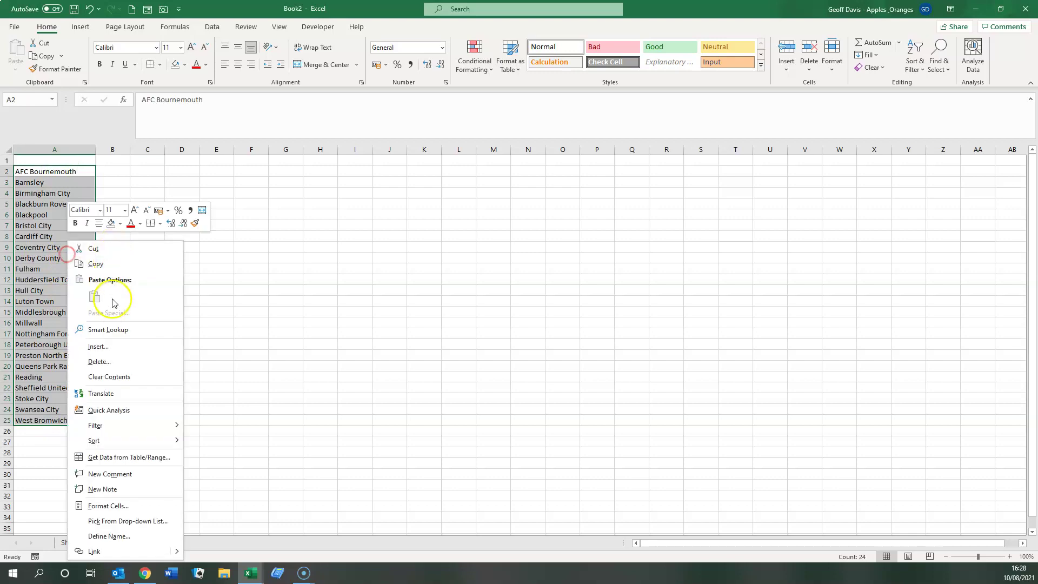
{"action": "left_click", "coordinate": [96, 265]}
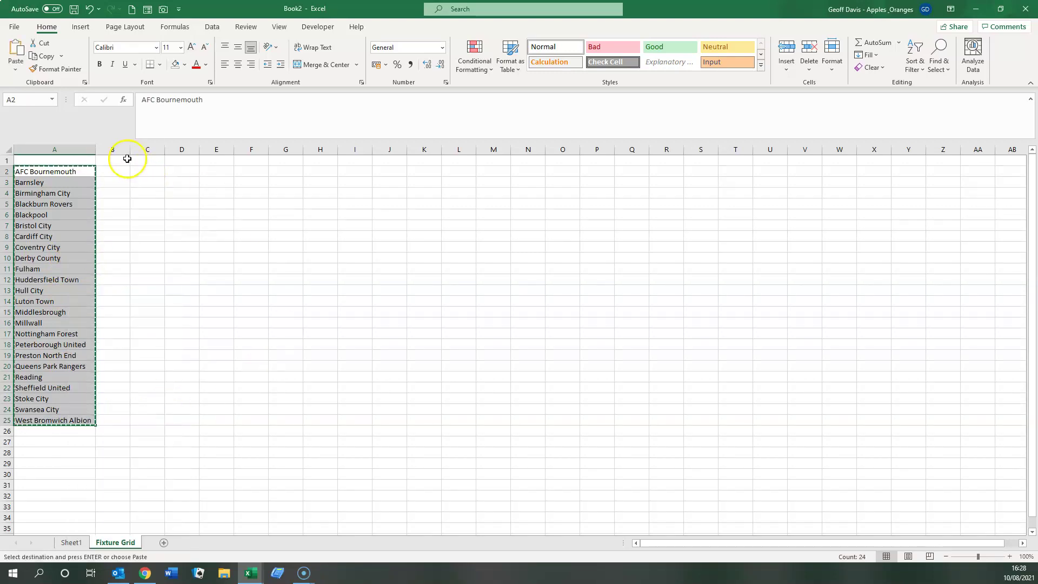
{"action": "left_click", "coordinate": [118, 159]}
{"action": "right_click", "coordinate": [118, 159]}
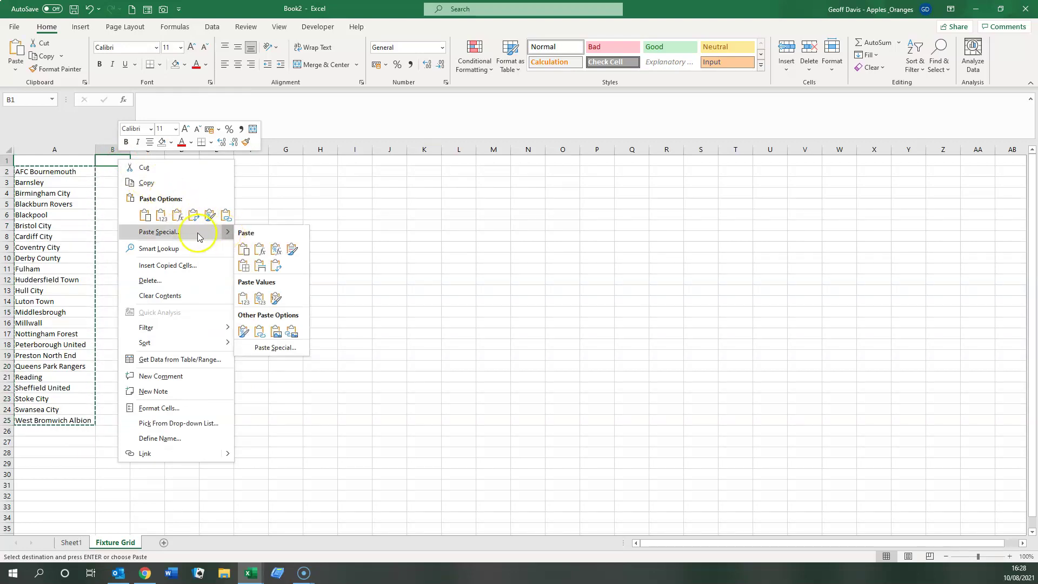
{"action": "mouse_move", "coordinate": [229, 236]}
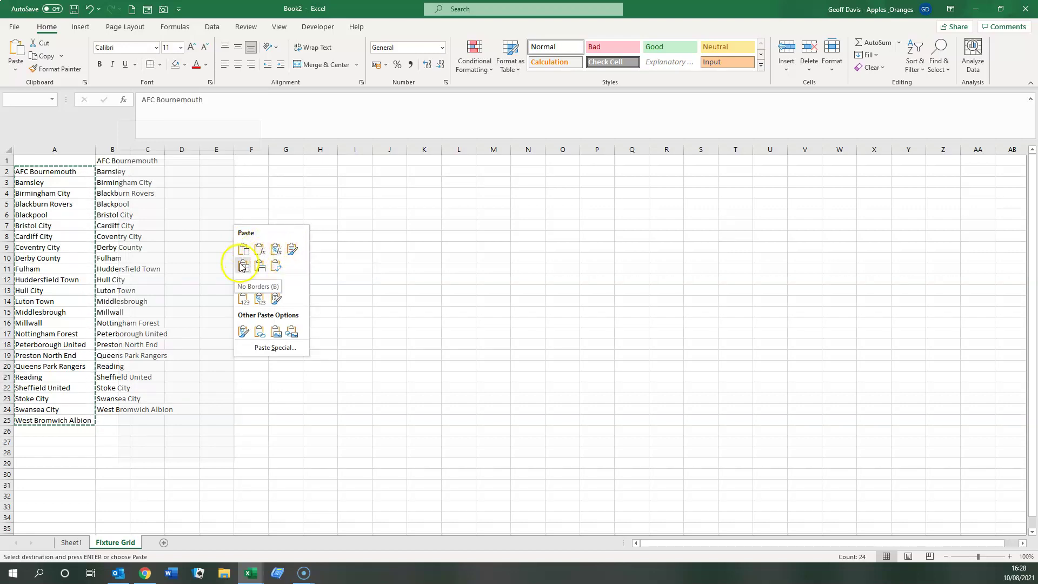
{"action": "left_click", "coordinate": [276, 266]}
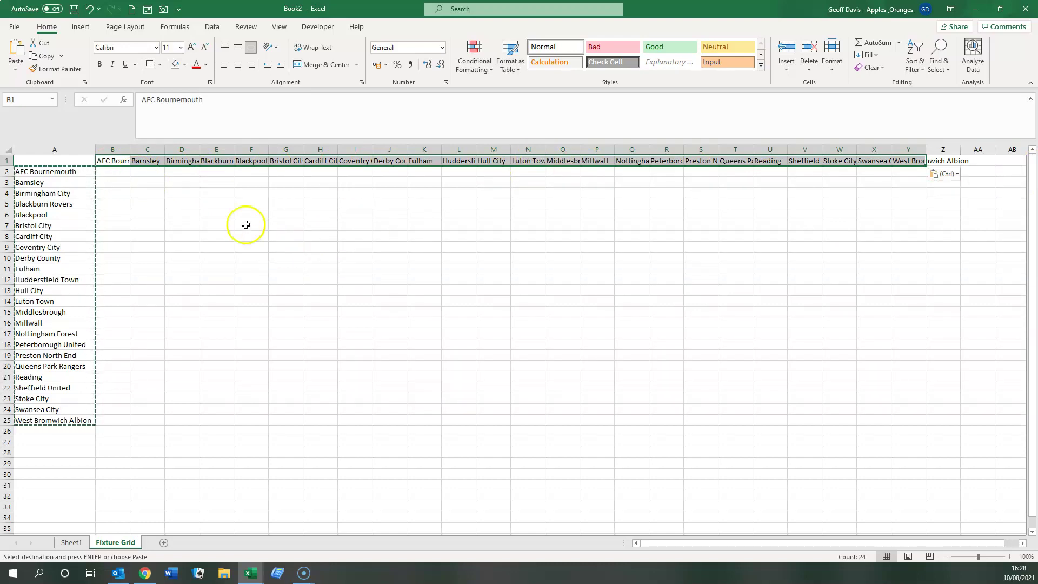
- Rotate the team names in B1:Y1 to 90 degrees and centre them horizontally
{"action": "right_click", "coordinate": [115, 161]}
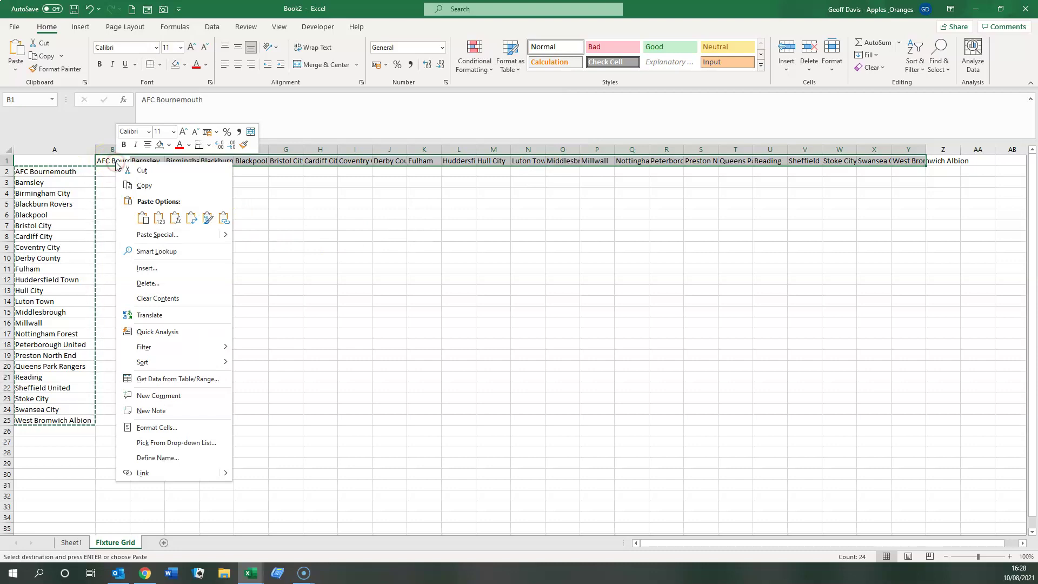
{"action": "left_click", "coordinate": [174, 427]}
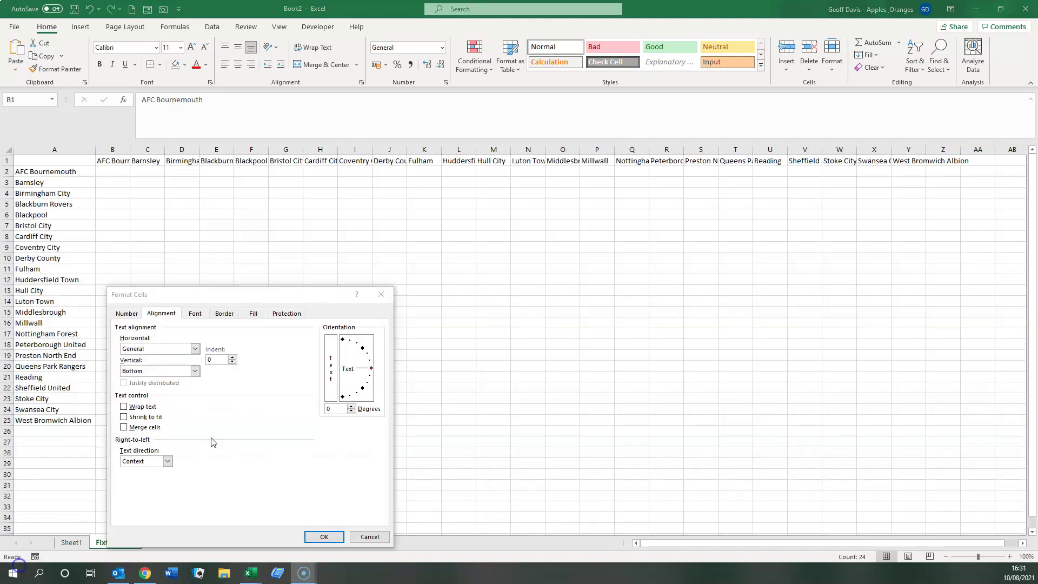
{"action": "left_click", "coordinate": [352, 406]}
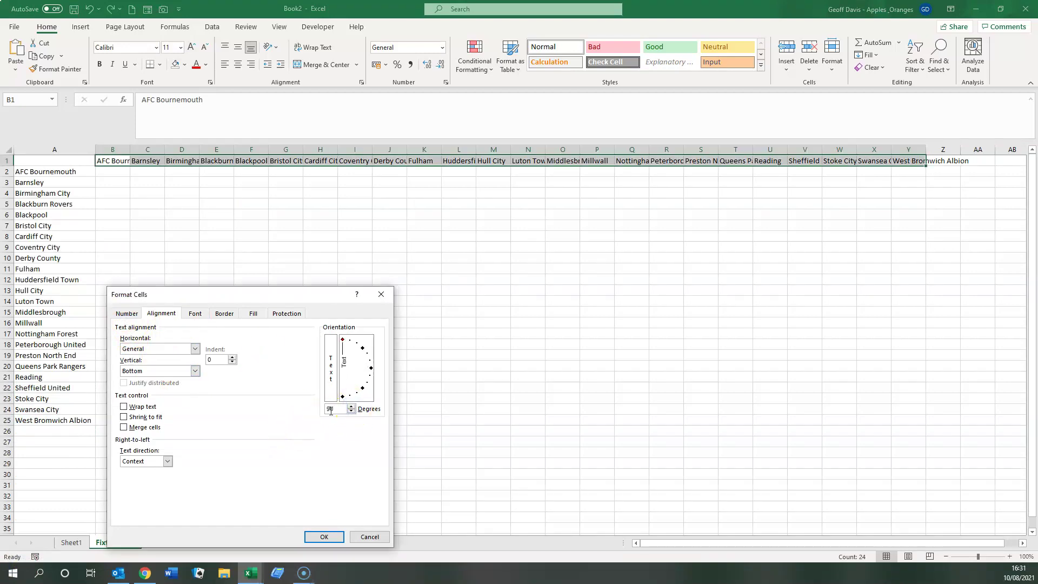
{"action": "left_click", "coordinate": [324, 536]}
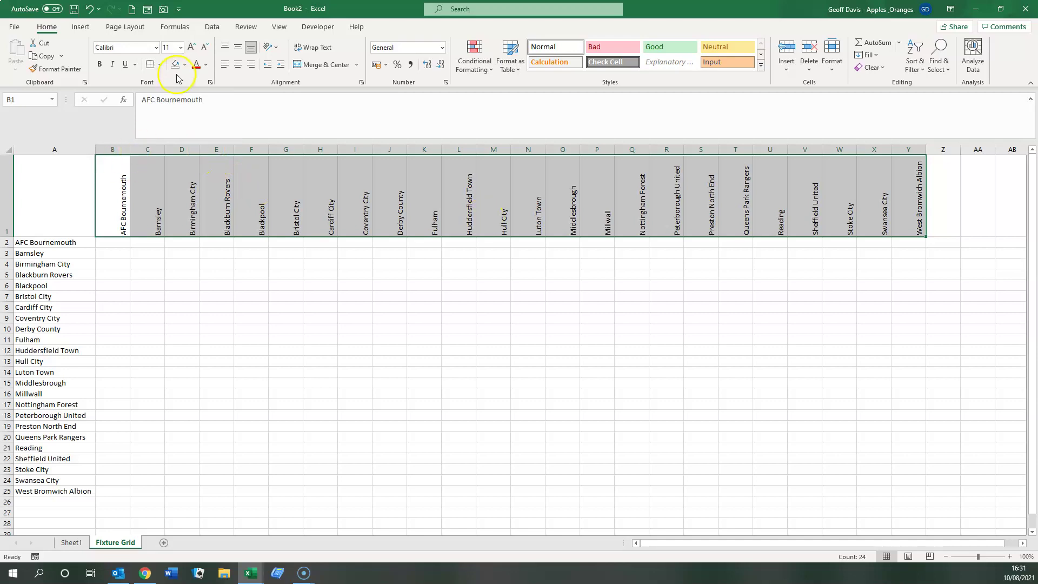
{"action": "left_click", "coordinate": [238, 64]}
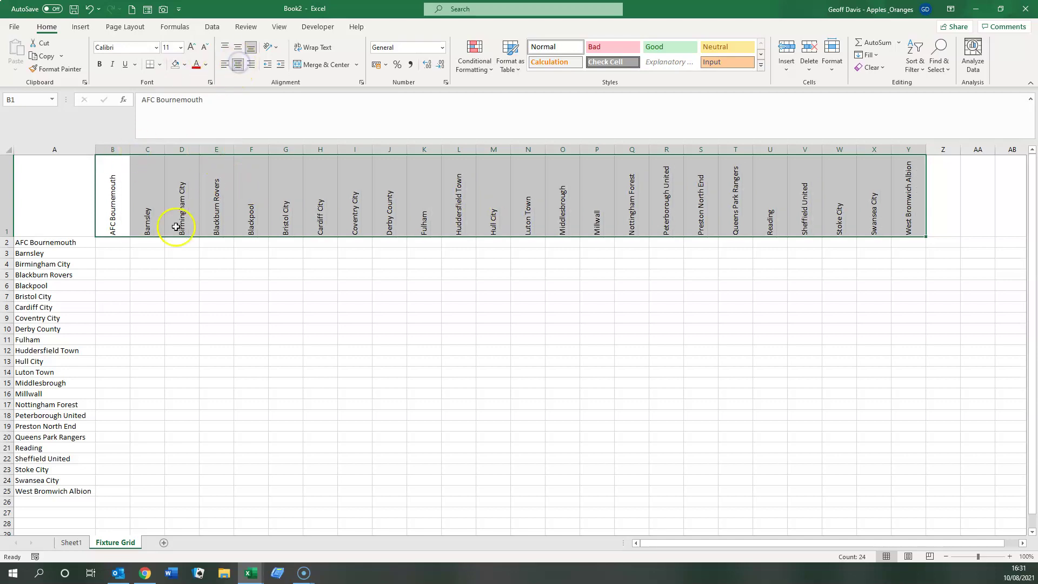
{"action": "left_click", "coordinate": [115, 245]}
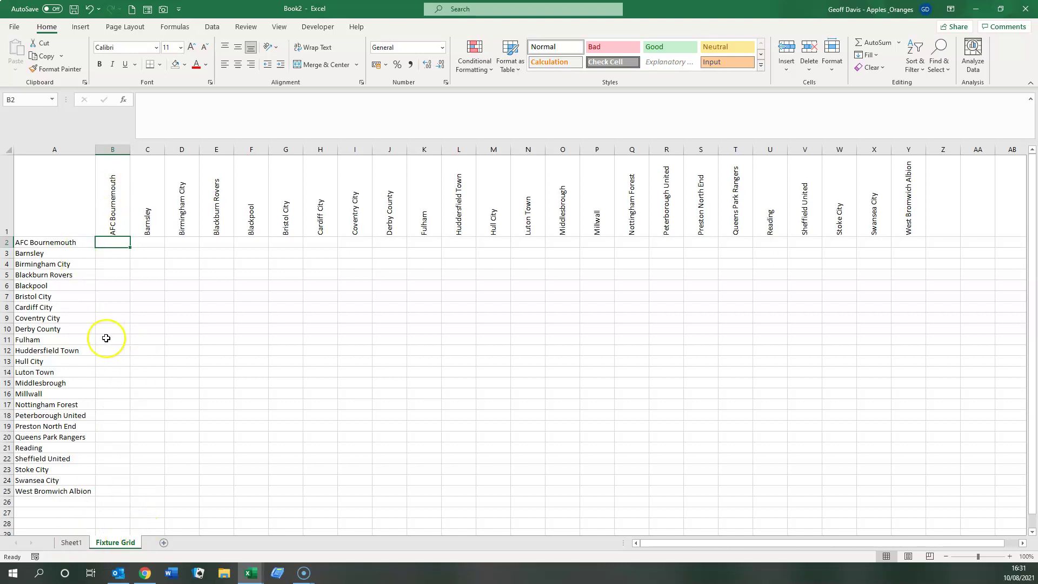
- Enter =CONCAT(C1,F1) in cell A1 of Sheet1 to join the home and away team names
{"action": "left_click", "coordinate": [82, 542]}
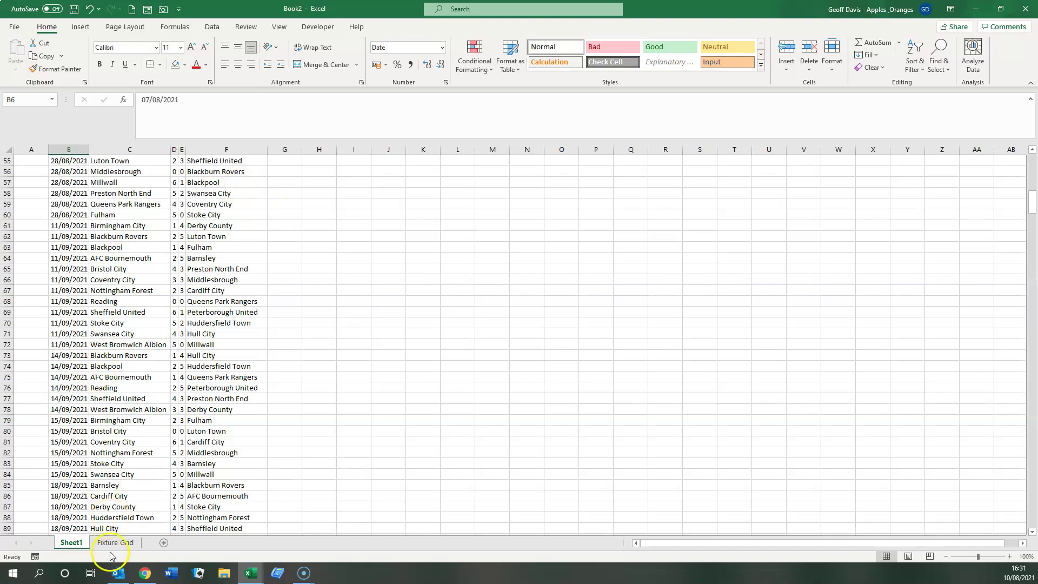
{"action": "scroll", "coordinate": [840, 420], "scroll_direction": "up", "scroll_amount": 7}
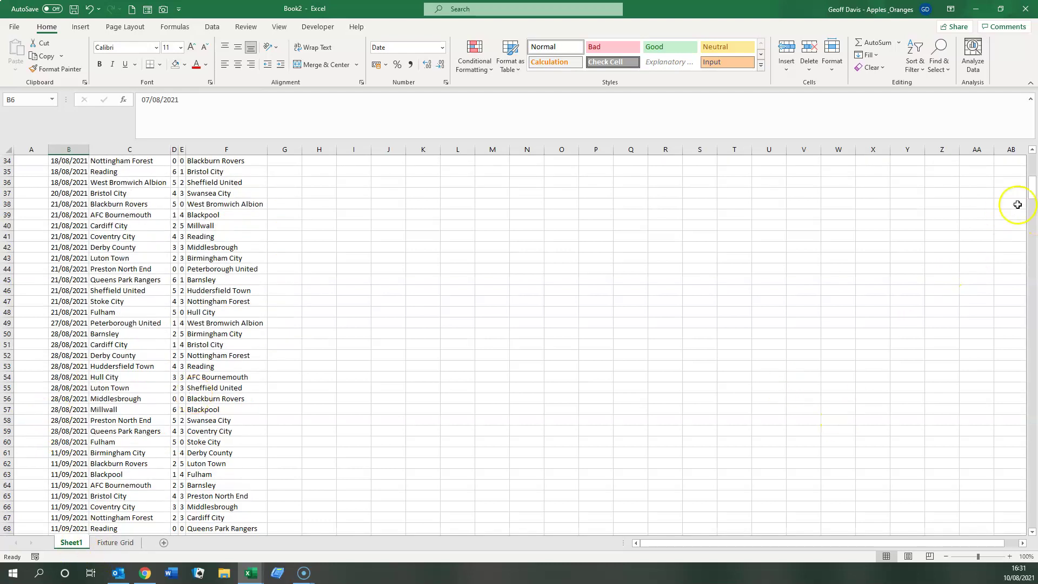
{"action": "left_click_drag", "start_coordinate": [1033, 193], "coordinate": [1031, 157]}
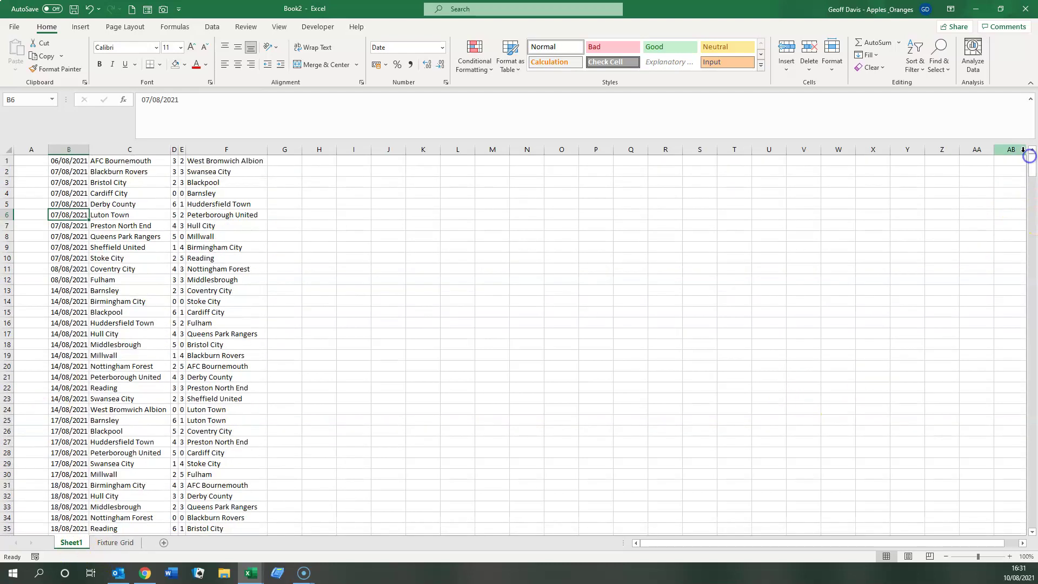
{"action": "left_click", "coordinate": [27, 158]}
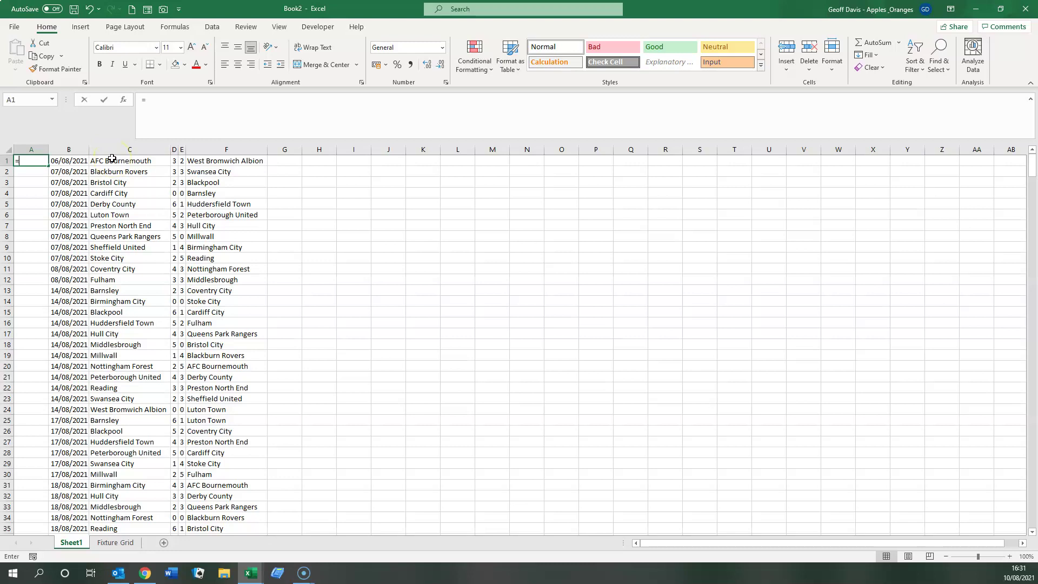
{"action": "type", "text": "=concat"}
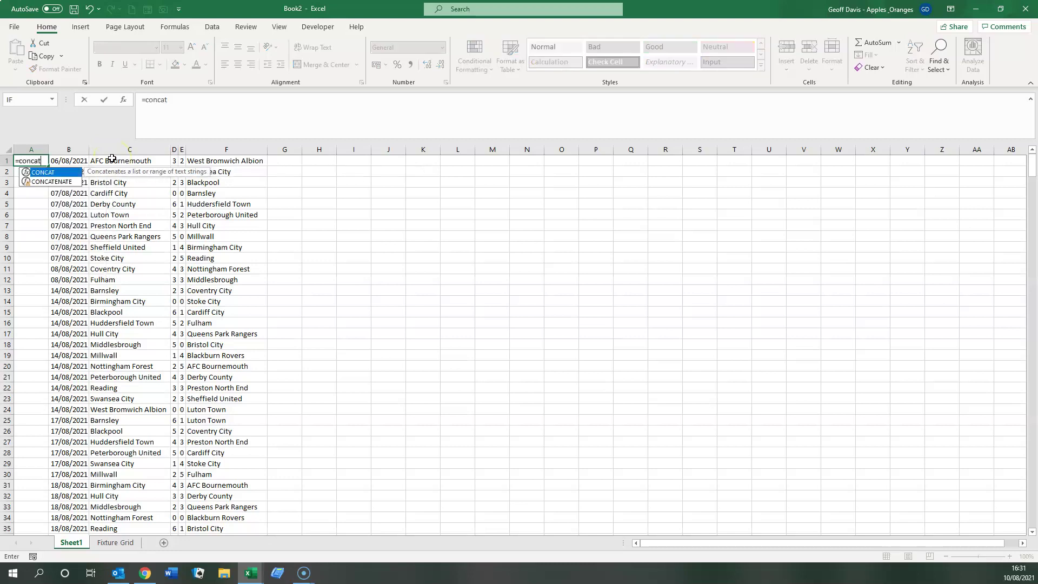
{"action": "type", "text": "(c1,f1)"}
{"action": "key", "text": "Return"}
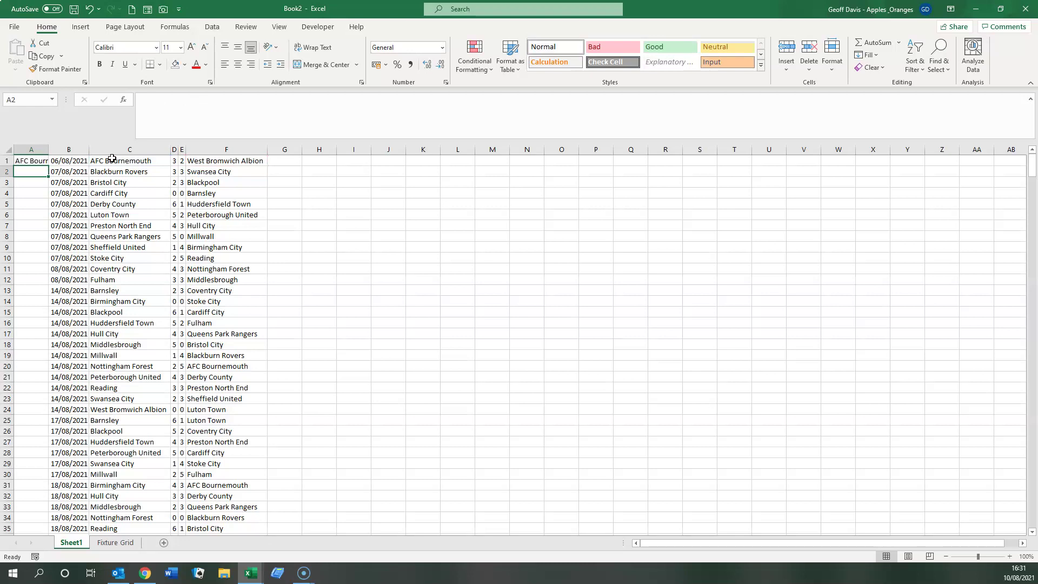
- Autofit column A to its contents and fill the A1 CONCAT formula down all the fixture rows
{"action": "double_click", "coordinate": [50, 148]}
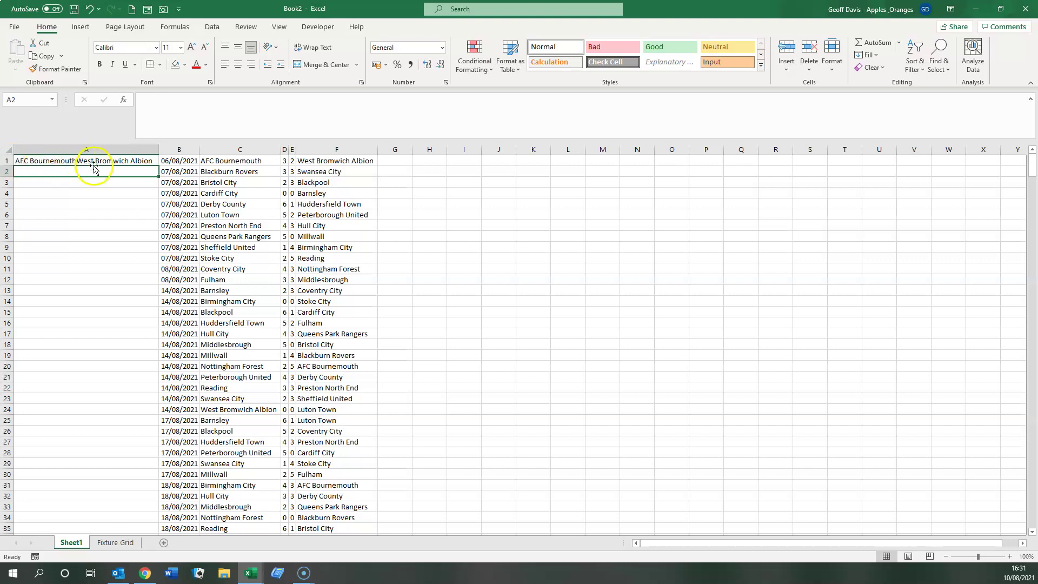
{"action": "left_click", "coordinate": [139, 160]}
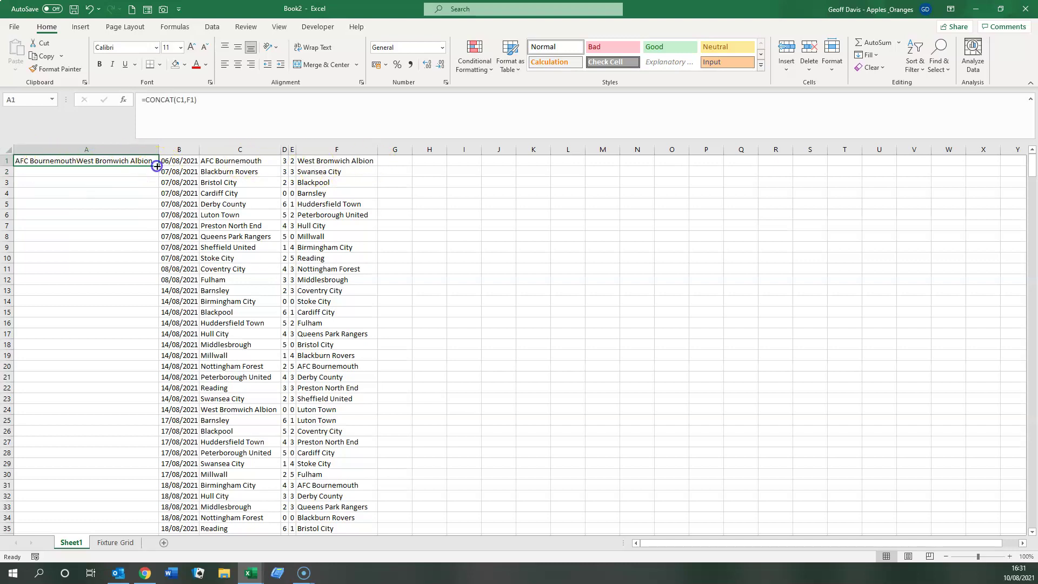
{"action": "double_click", "coordinate": [157, 167]}
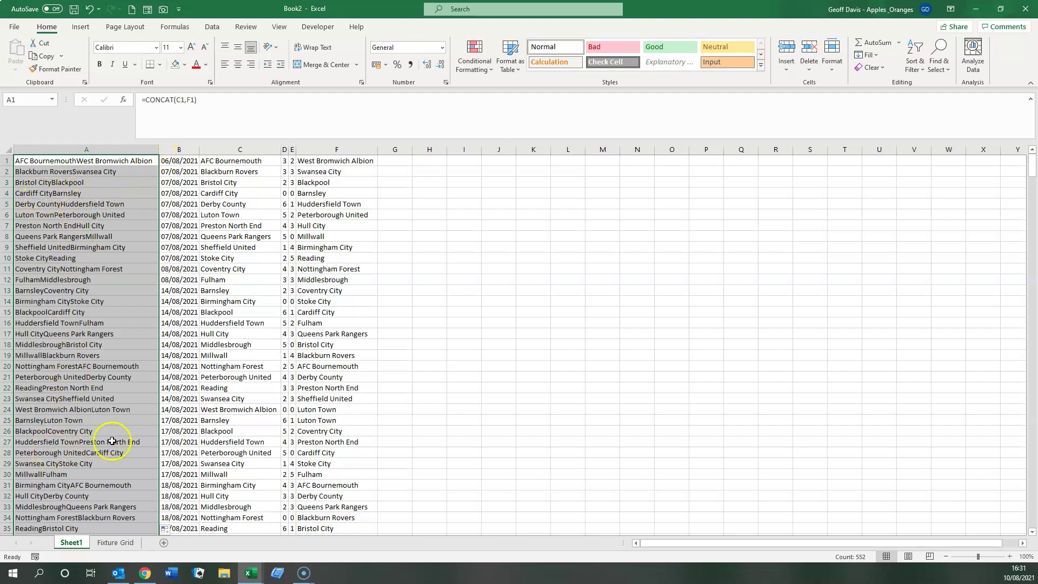
{"action": "left_click", "coordinate": [22, 557]}
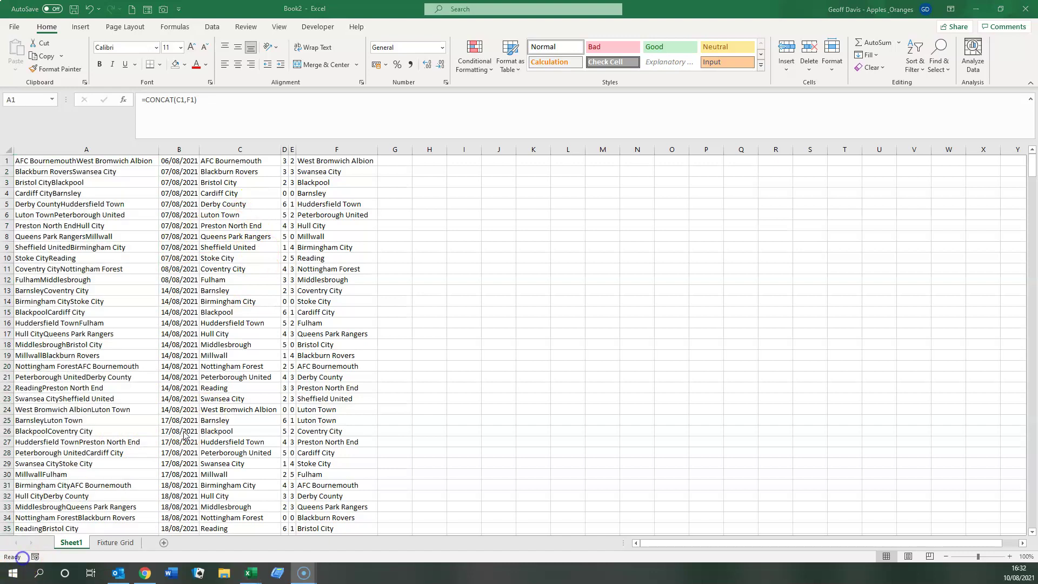
- Start a VLOOKUP formula in cell B2 of the Fixture Grid sheet with CONCAT(A2,B1) as its lookup value
{"action": "left_click", "coordinate": [120, 543]}
{"action": "left_click", "coordinate": [118, 542]}
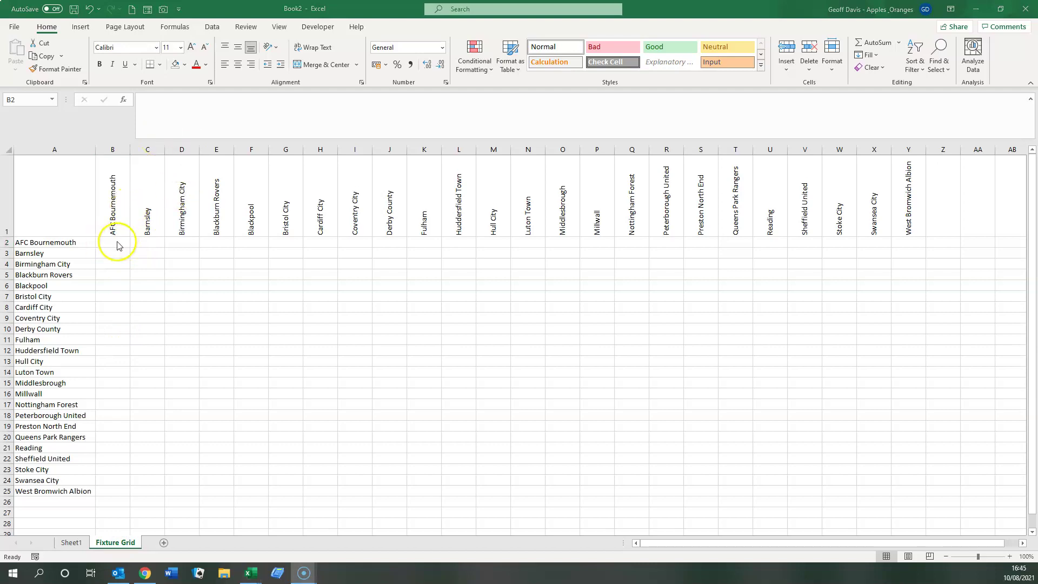
{"action": "left_click", "coordinate": [116, 238]}
{"action": "left_click", "coordinate": [176, 108]}
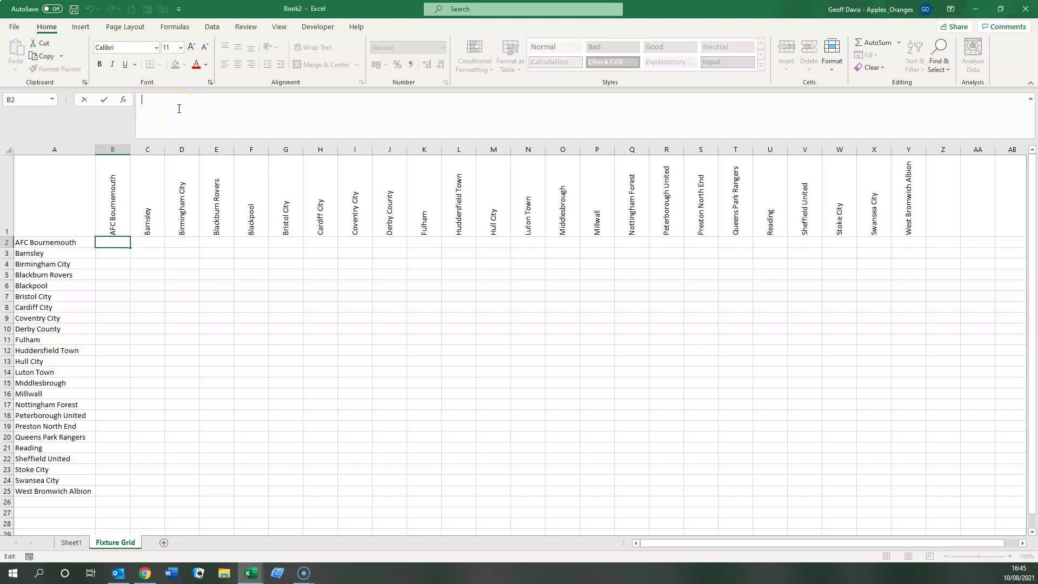
{"action": "type", "text": "=vlook"}
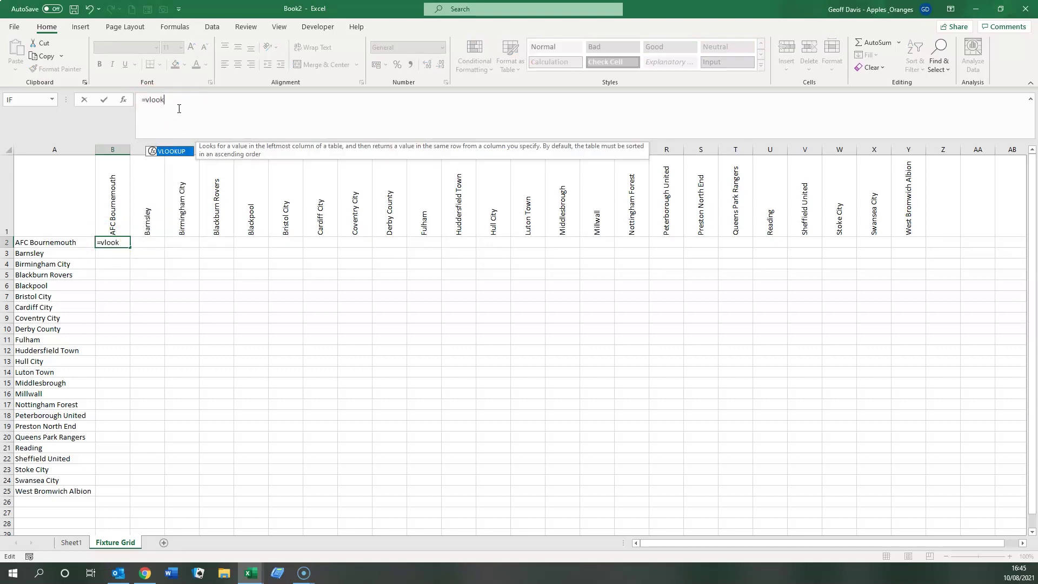
{"action": "type", "text": "up("}
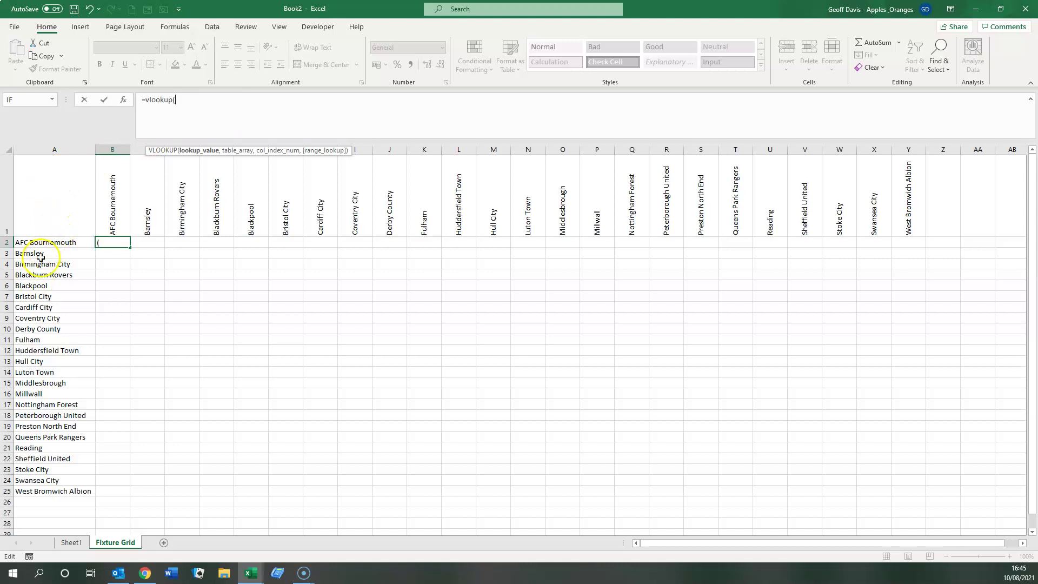
{"action": "type", "text": "concat("}
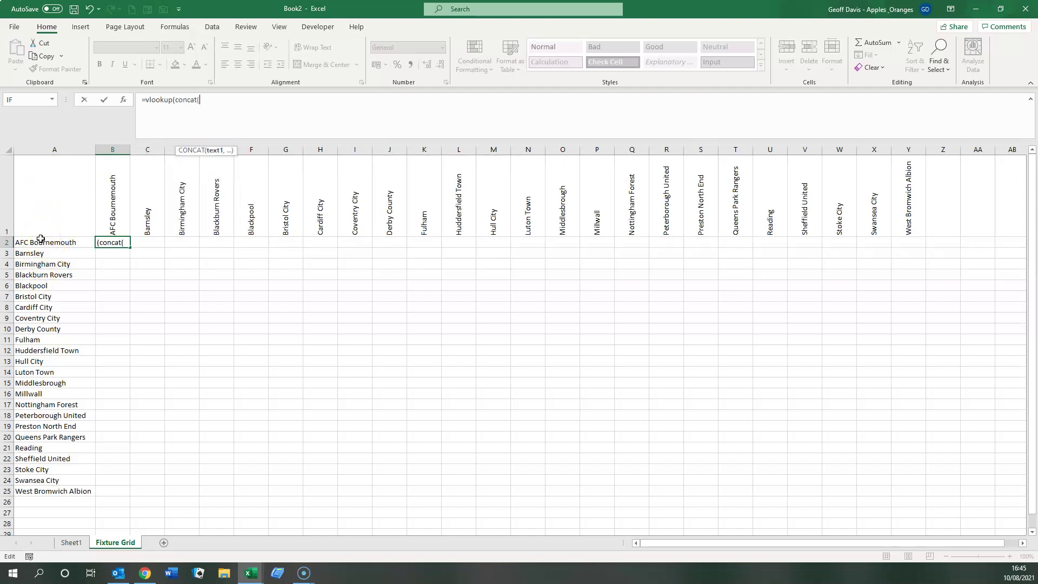
{"action": "type", "text": "a2"}
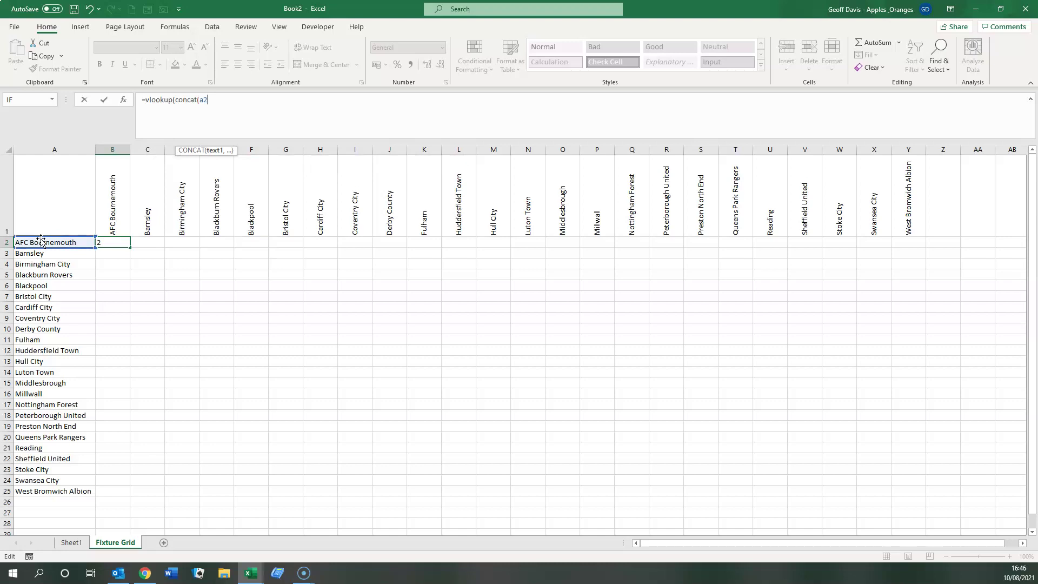
{"action": "type", "text": ",b1"}
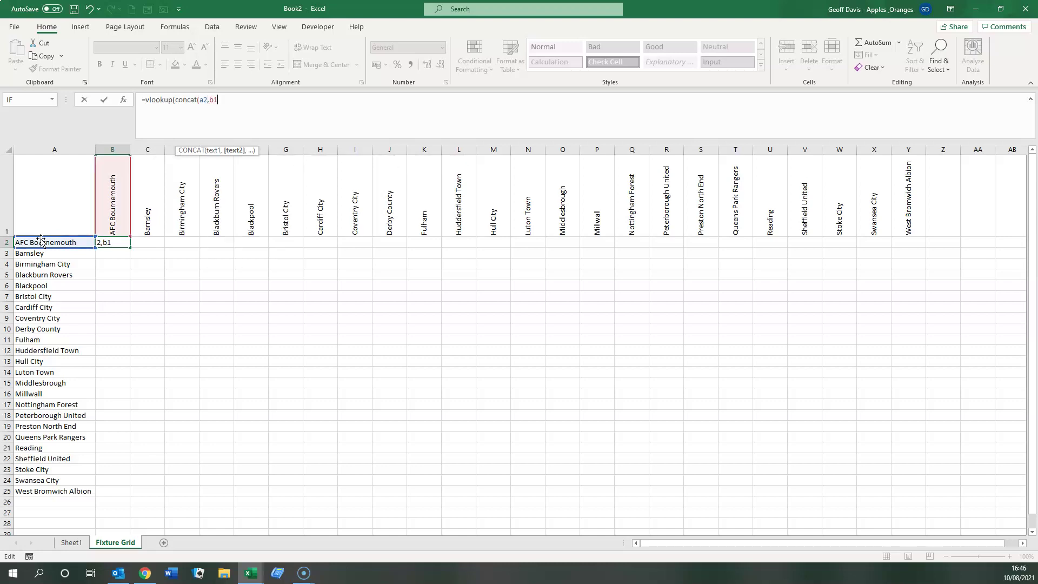
{"action": "type", "text": ")"}
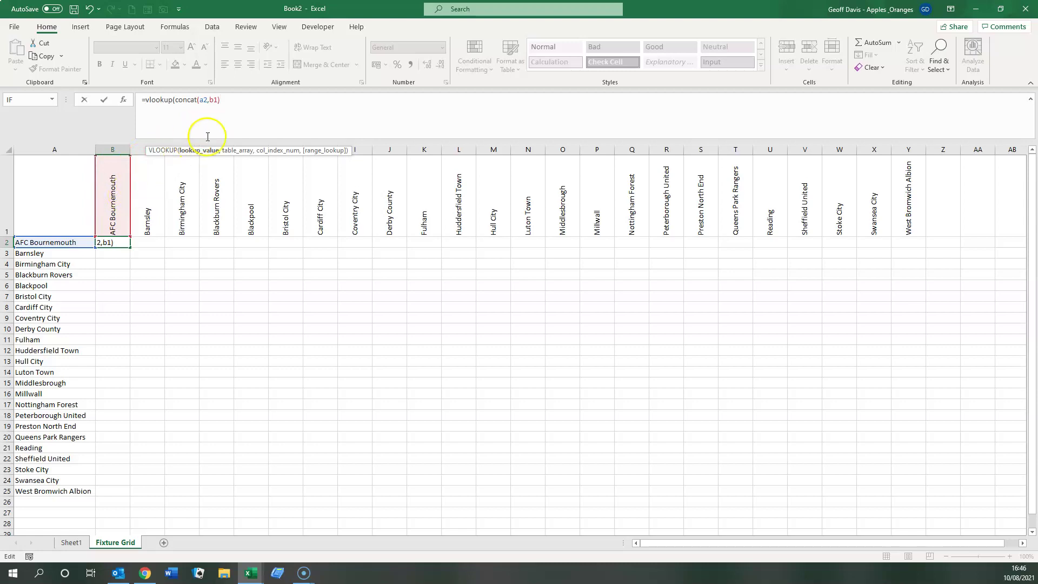
{"action": "type", "text": ","}
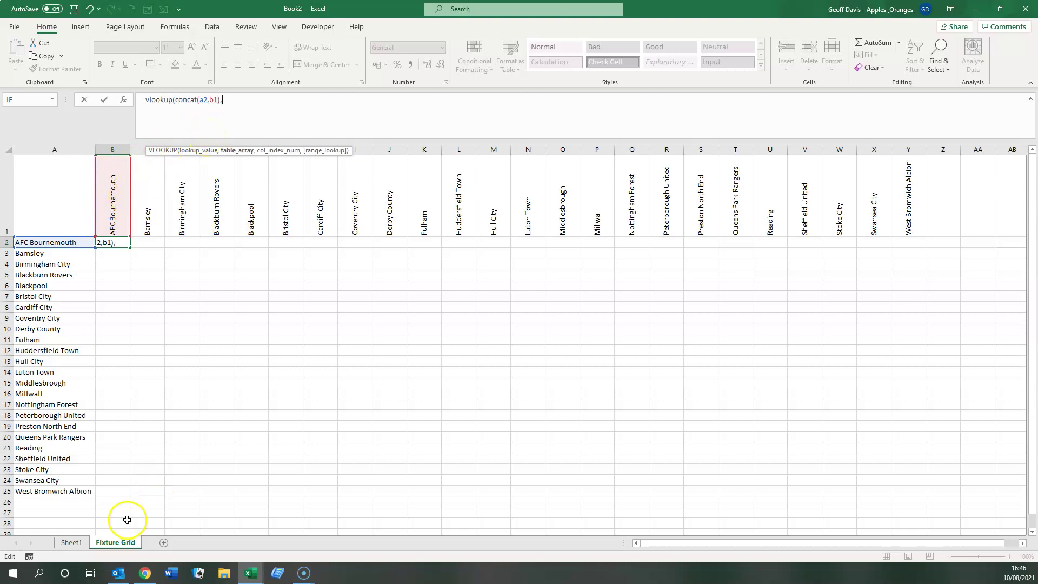
- Complete the B2 VLOOKUP with table range Sheet1!A1:F552, column index 4 and exact match FALSE, and check the score column on Sheet1
{"action": "left_click", "coordinate": [71, 542]}
{"action": "left_click_drag", "start_coordinate": [344, 160], "coordinate": [88, 160]}
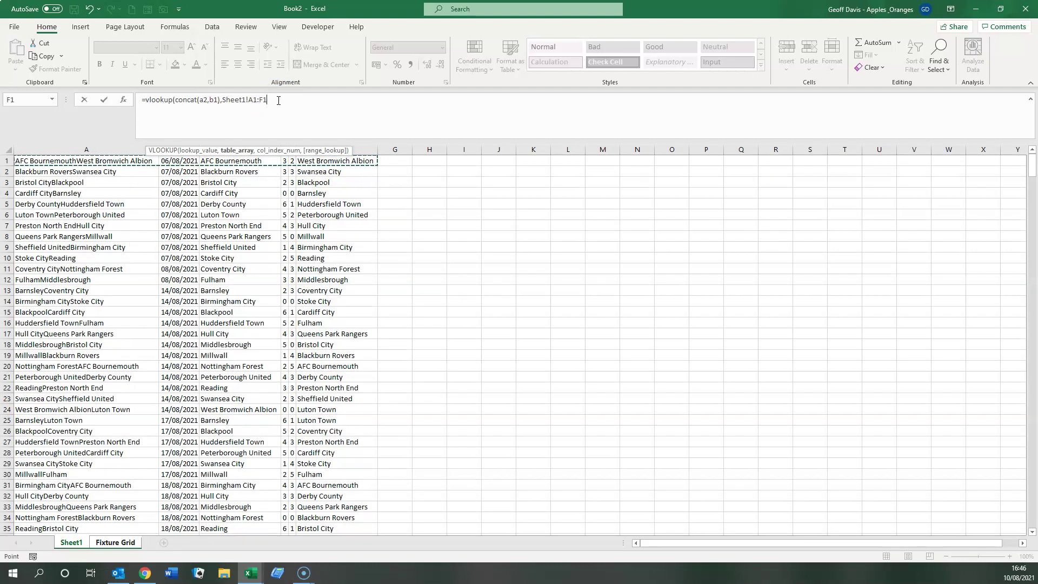
{"action": "type", "text": ","}
{"action": "key", "text": "BackSpace"}
{"action": "key", "text": "BackSpace"}
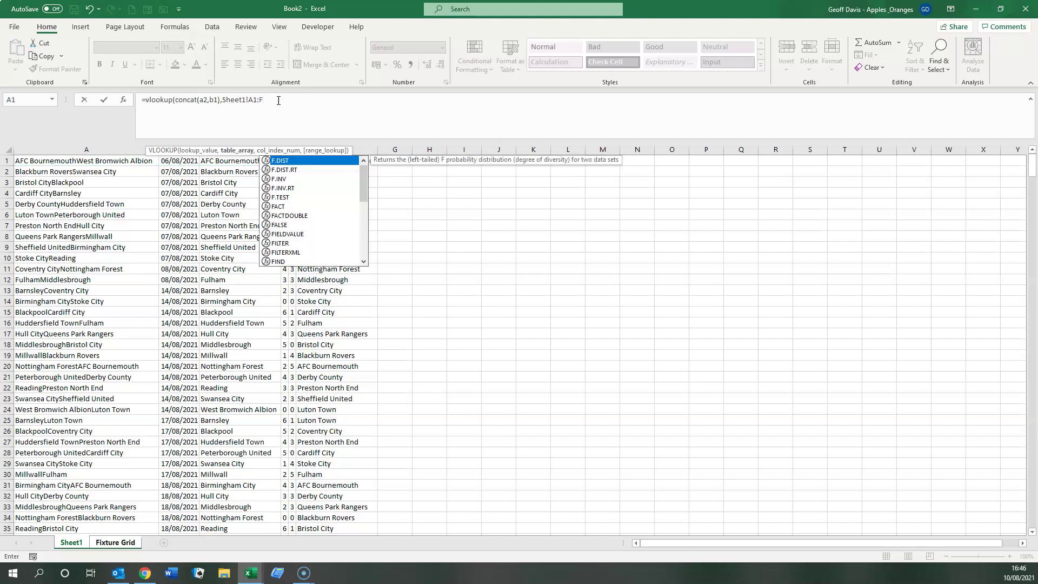
{"action": "key", "text": "Return"}
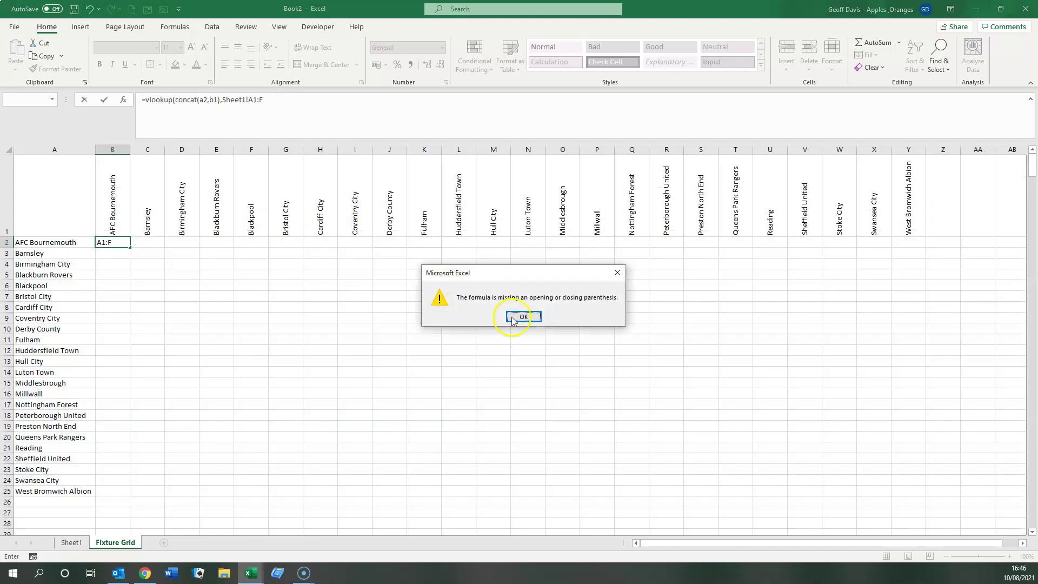
{"action": "left_click", "coordinate": [523, 317]}
{"action": "left_click", "coordinate": [280, 101]}
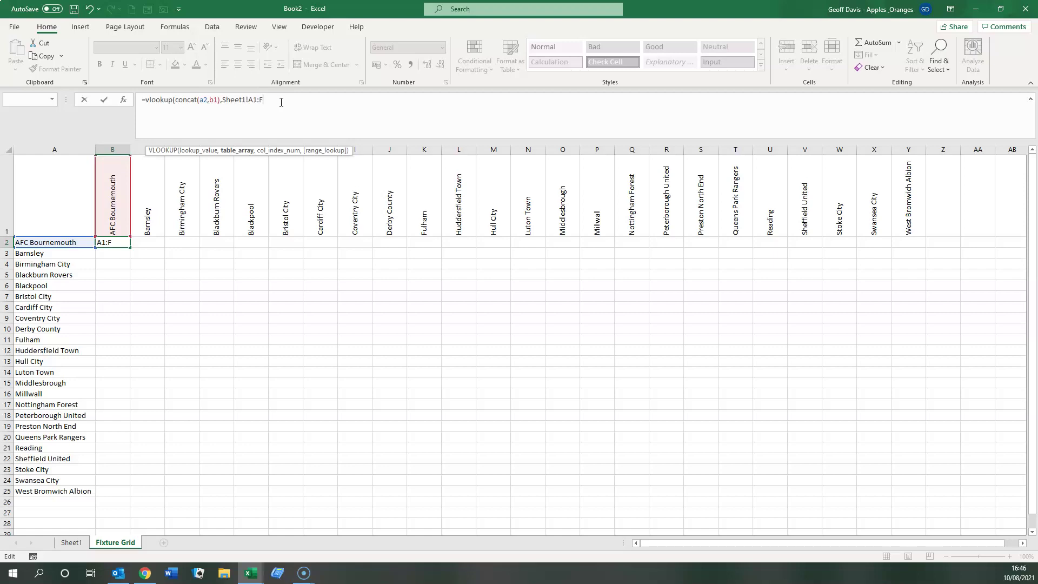
{"action": "type", "text": ","}
{"action": "type", "text": "4,false)"}
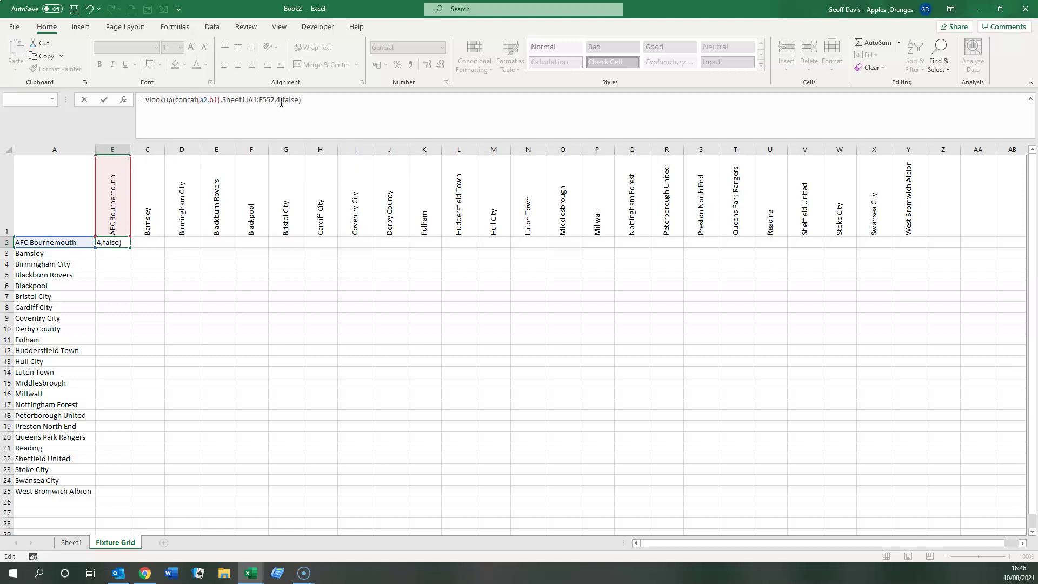
{"action": "key", "text": "Return"}
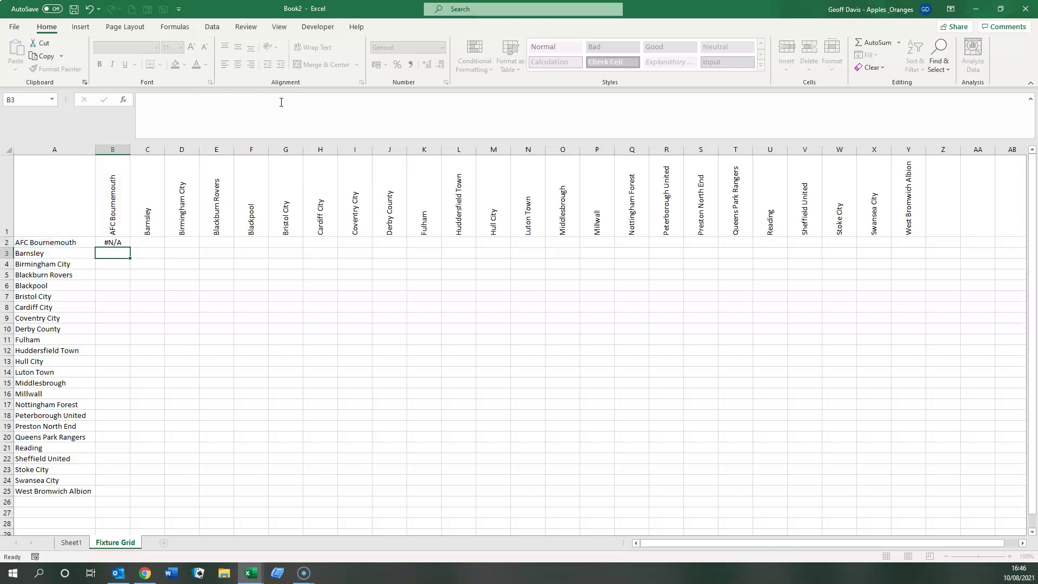
{"action": "left_click", "coordinate": [72, 542]}
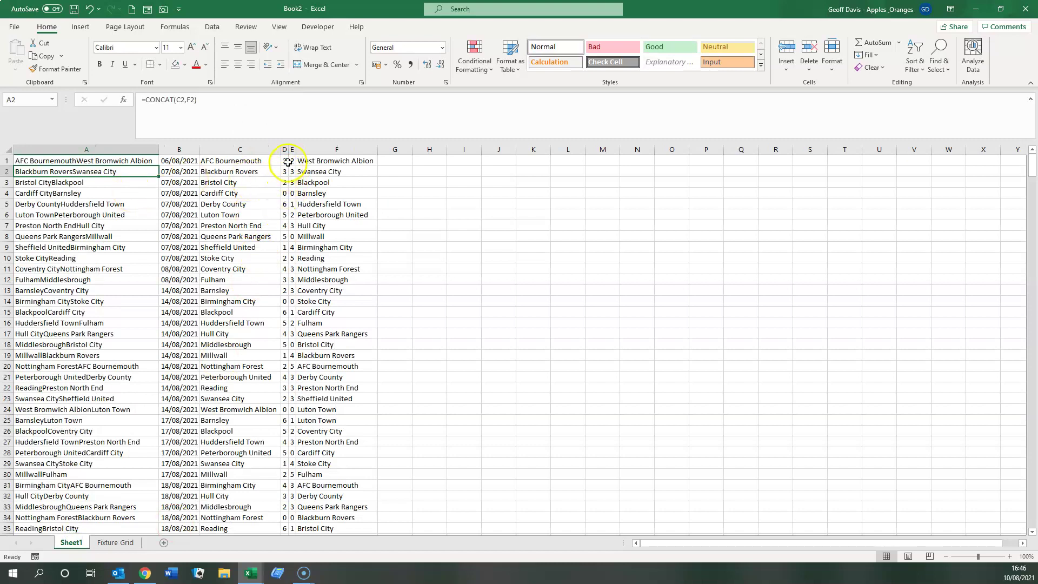
{"action": "left_click", "coordinate": [117, 542]}
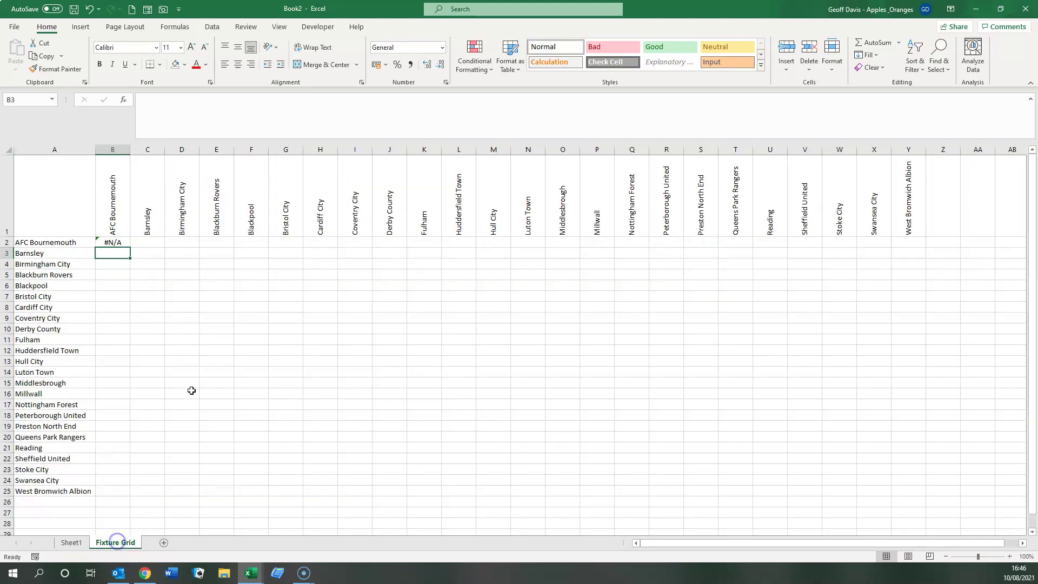
- Change the lookup value in B2's formula to CONCAT($A2,B$1), fixing column A and row 1
{"action": "left_click", "coordinate": [112, 241]}
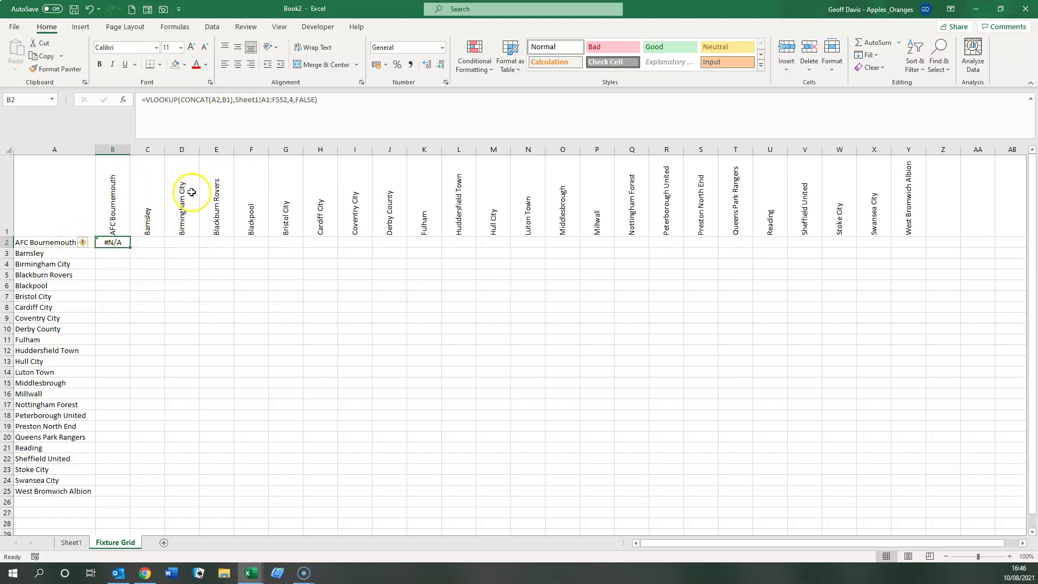
{"action": "left_click", "coordinate": [213, 100]}
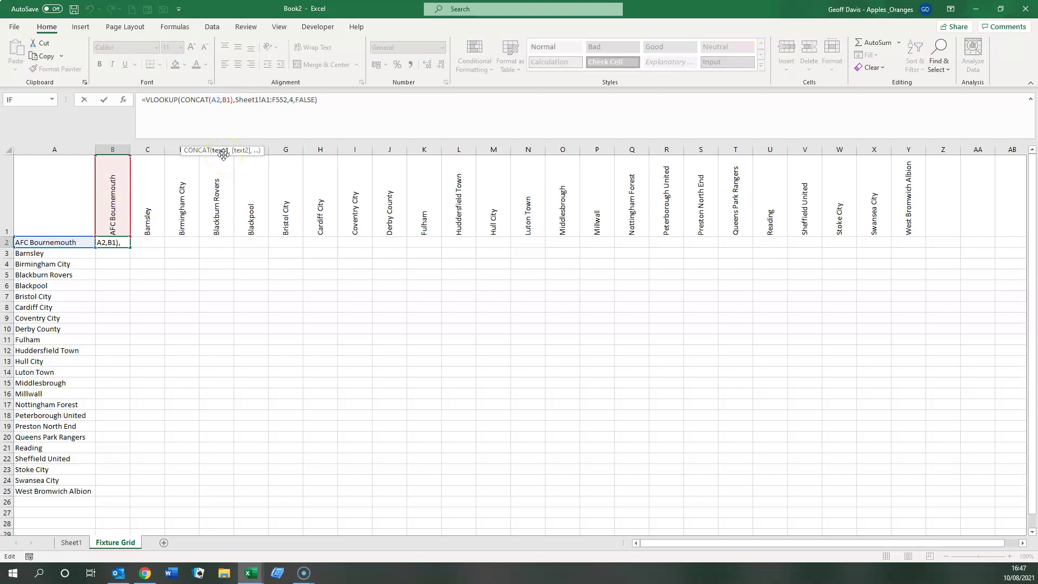
{"action": "key", "text": "F4"}
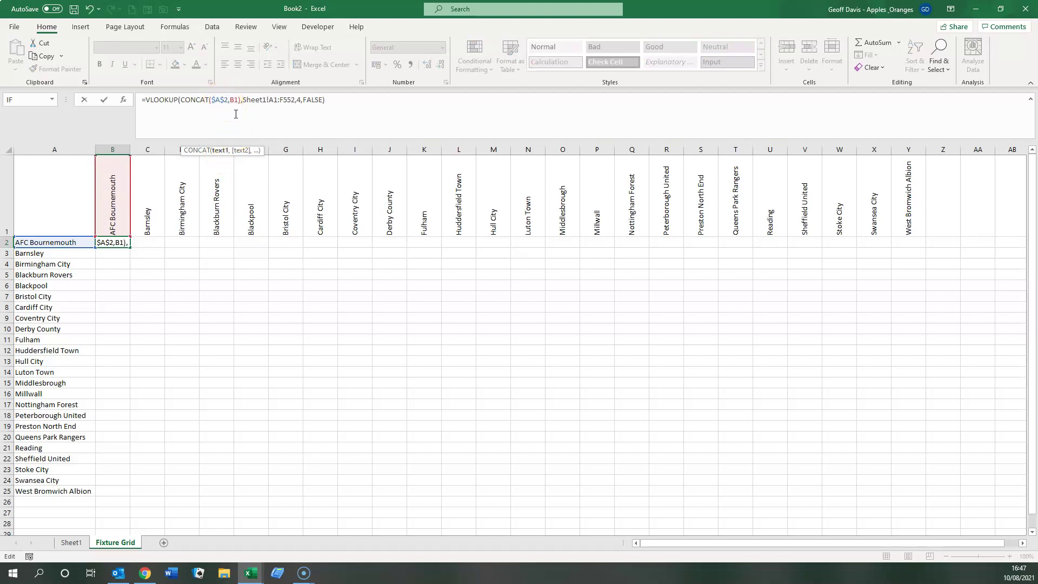
{"action": "key", "text": "BackSpace"}
{"action": "left_click", "coordinate": [230, 101]}
{"action": "type", "text": "4"}
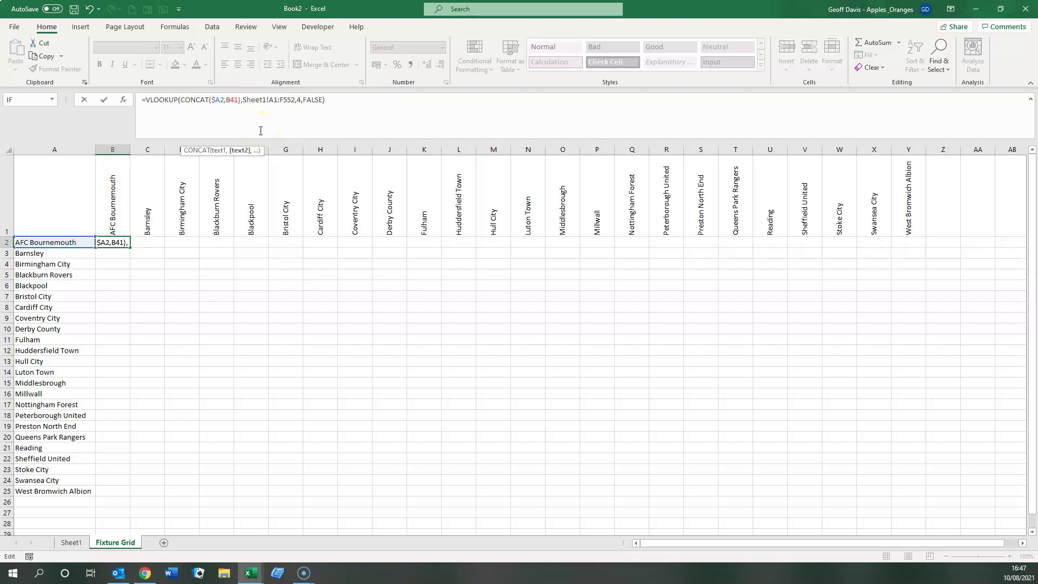
{"action": "key", "text": "Delete"}
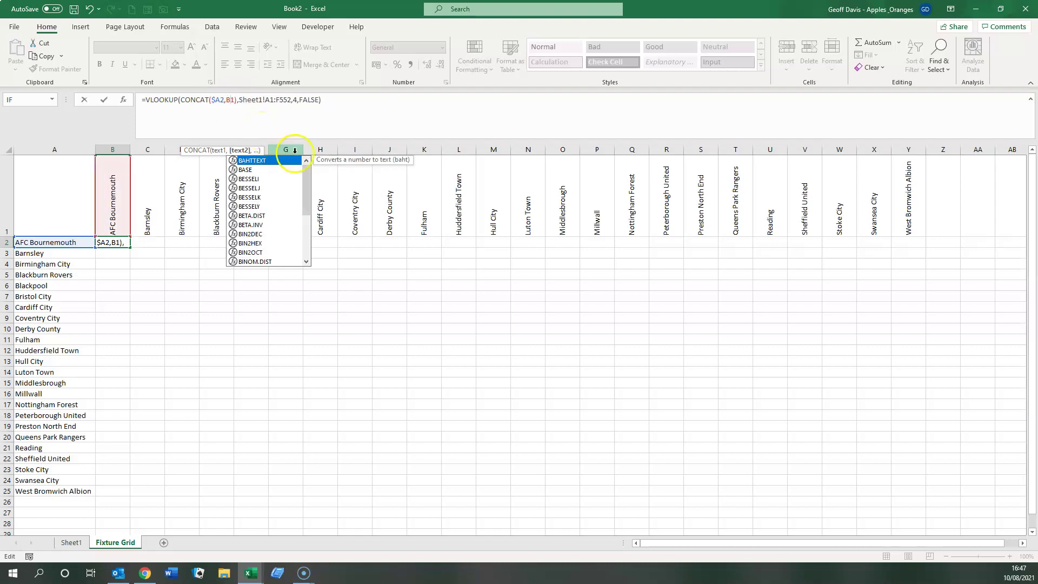
{"action": "type", "text": "4"}
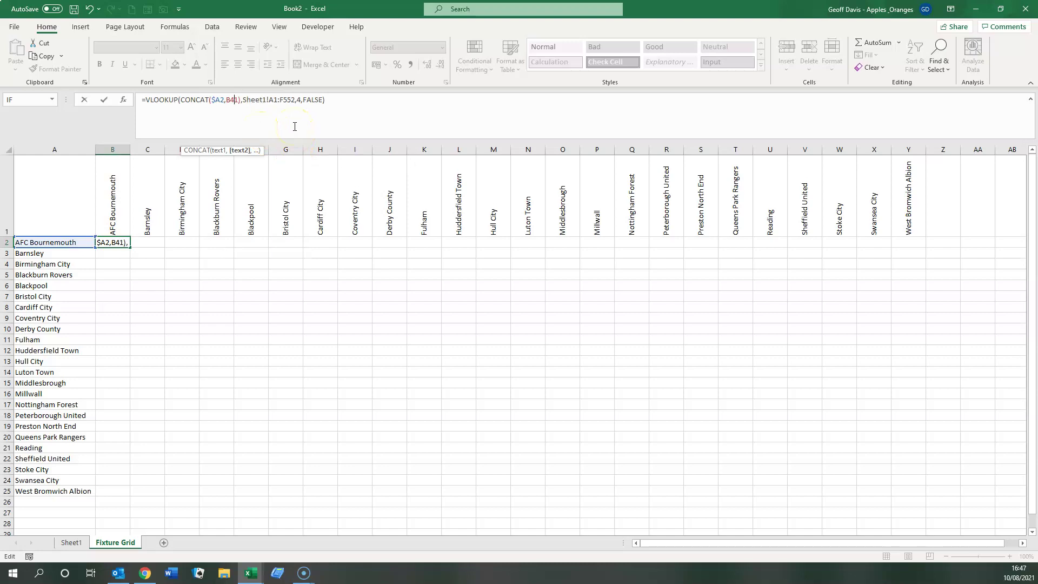
{"action": "key", "text": "BackSpace"}
{"action": "key", "text": "F4"}
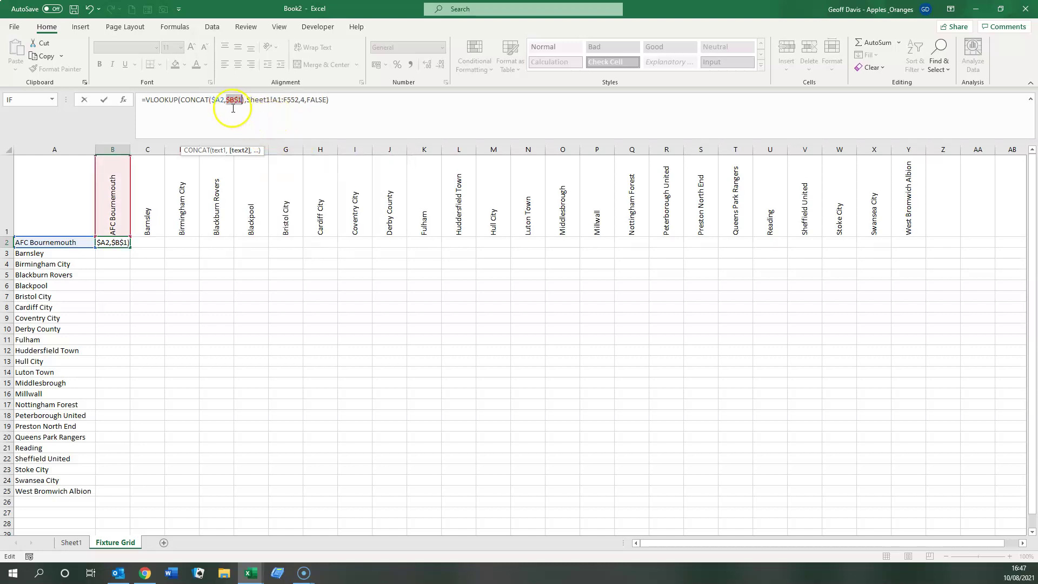
{"action": "left_click", "coordinate": [231, 99]}
{"action": "key", "text": "BackSpace"}
- Make the table range in B2's VLOOKUP absolute as Sheet1!$A$1:$F$552
{"action": "left_click", "coordinate": [285, 100]}
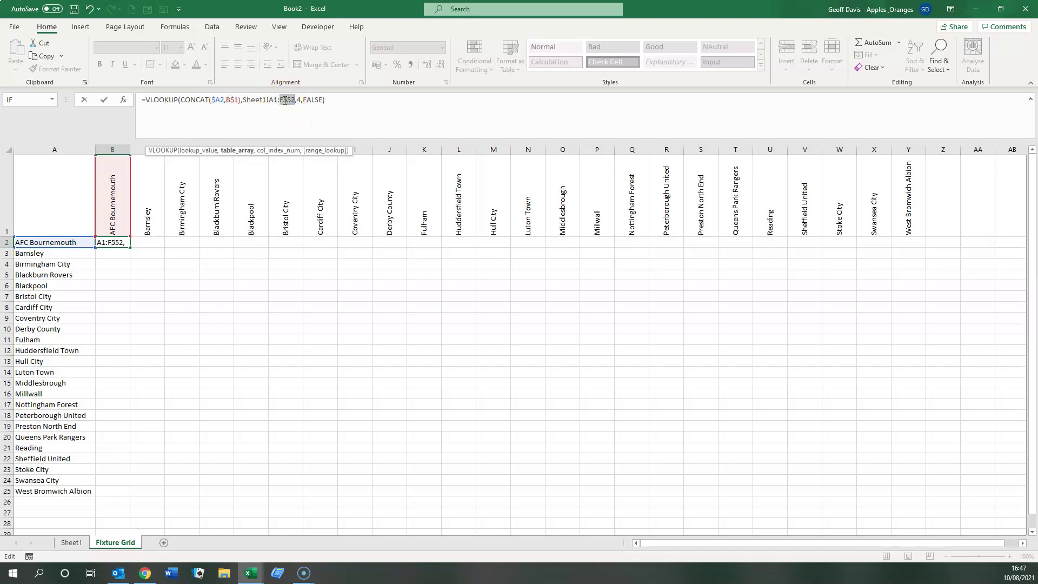
{"action": "left_click", "coordinate": [273, 99]}
{"action": "key", "text": "F4"}
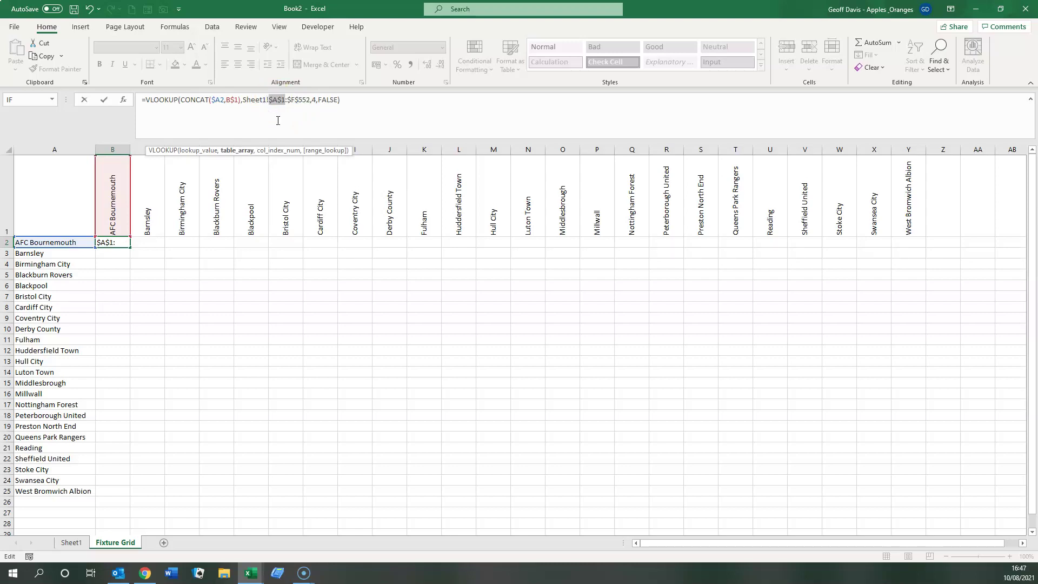
{"action": "key", "text": "Return"}
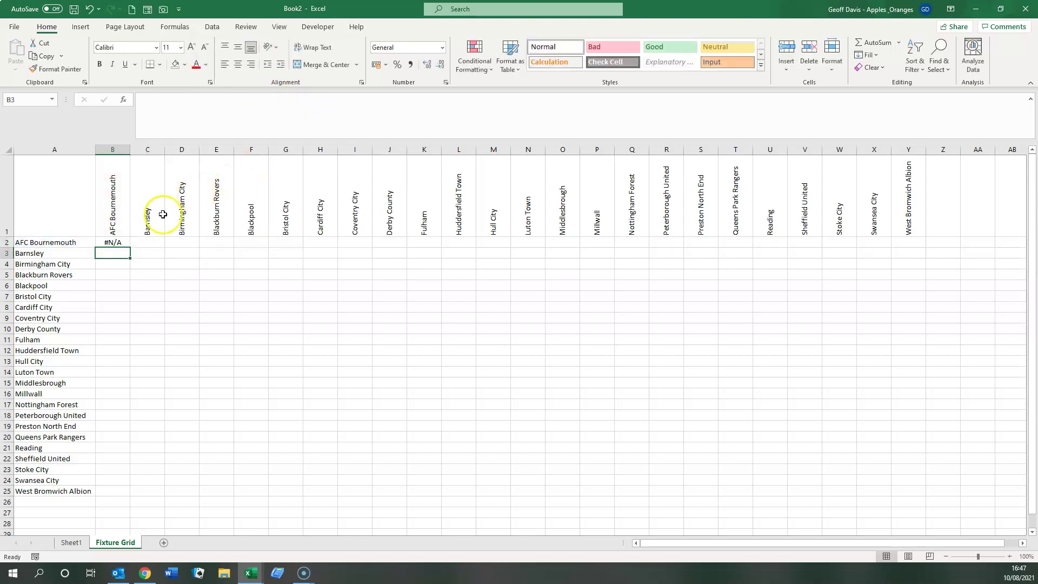
- Fill the B2 formula across the AFC Bournemouth row to Y2
{"action": "left_click", "coordinate": [117, 239]}
{"action": "left_click_drag", "start_coordinate": [130, 247], "coordinate": [920, 240]}
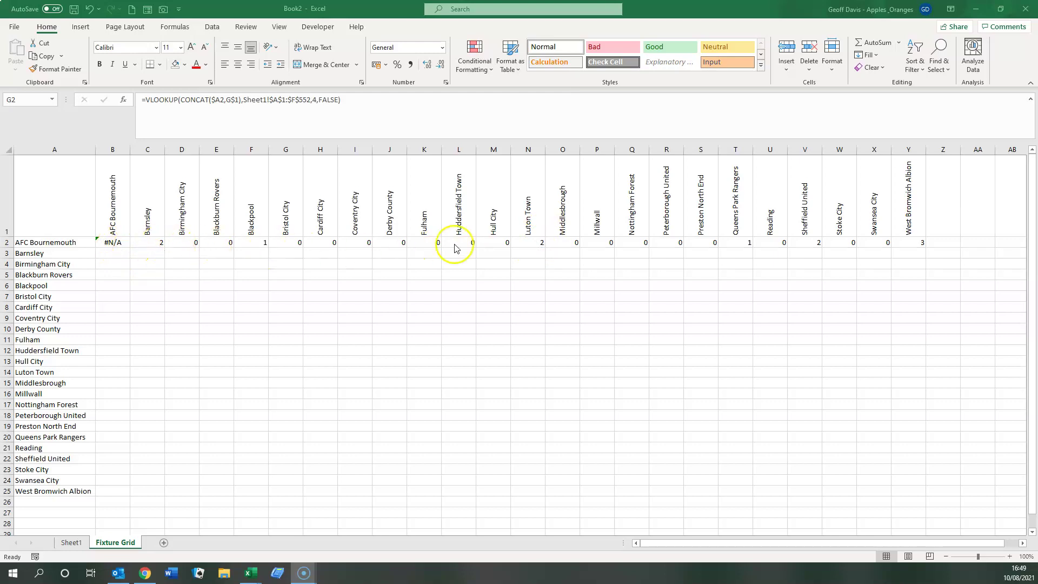
{"action": "left_click", "coordinate": [366, 238]}
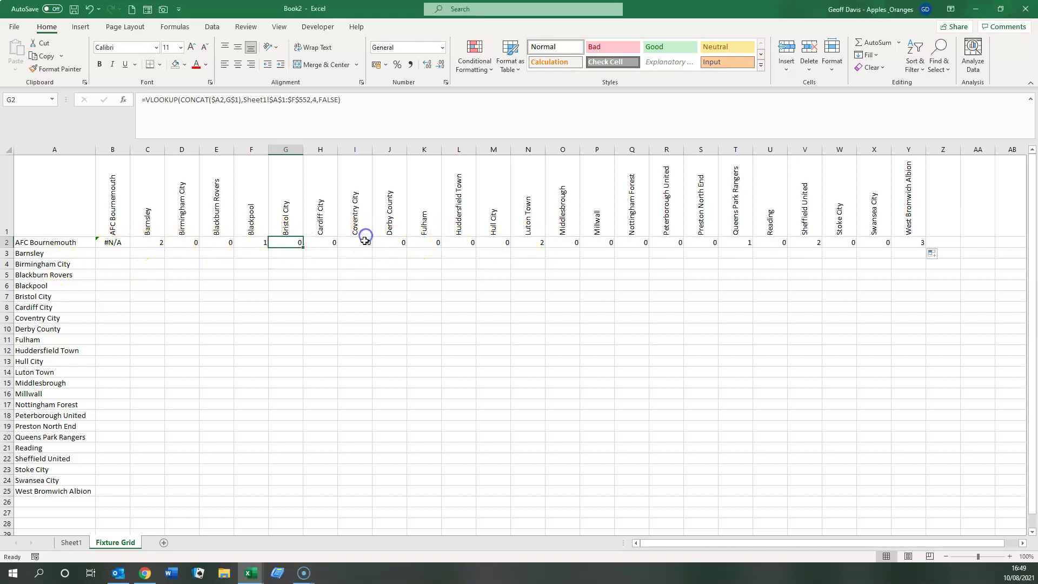
- Select F2 in the AFC Bournemouth row and look through Sheet1's combined team names for the matching Blackpool fixture
{"action": "left_click", "coordinate": [254, 242]}
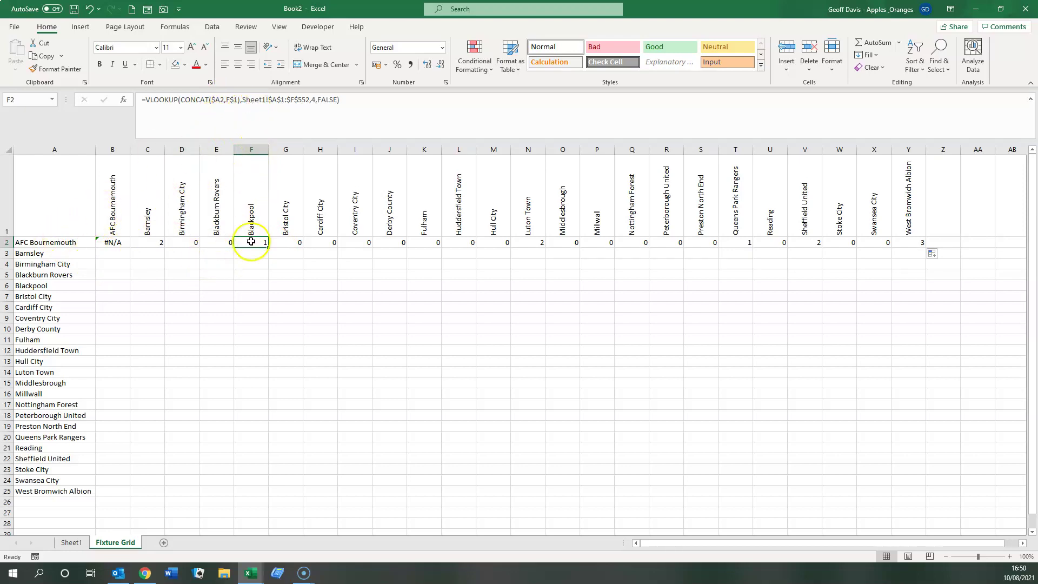
{"action": "left_click", "coordinate": [71, 542]}
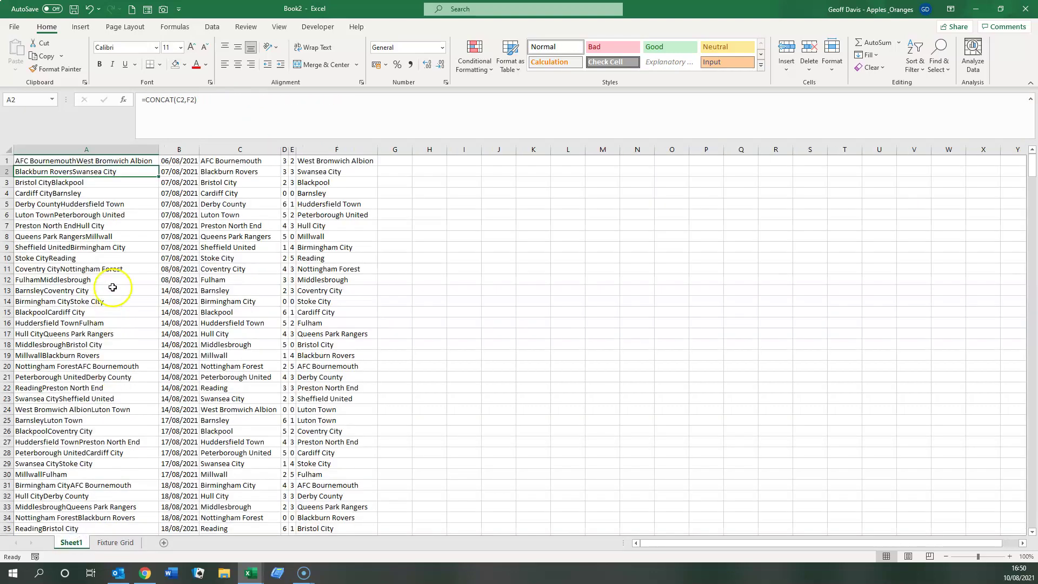
{"action": "scroll", "coordinate": [81, 361], "scroll_direction": "down", "scroll_amount": 1}
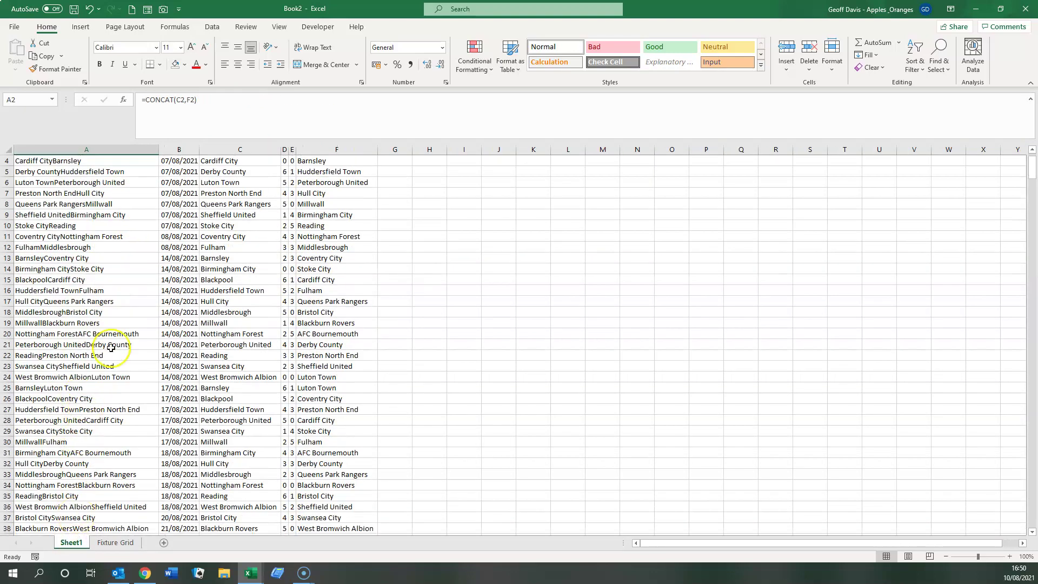
{"action": "scroll", "coordinate": [110, 348], "scroll_direction": "down", "scroll_amount": 1}
{"action": "scroll", "coordinate": [114, 330], "scroll_direction": "up", "scroll_amount": 2}
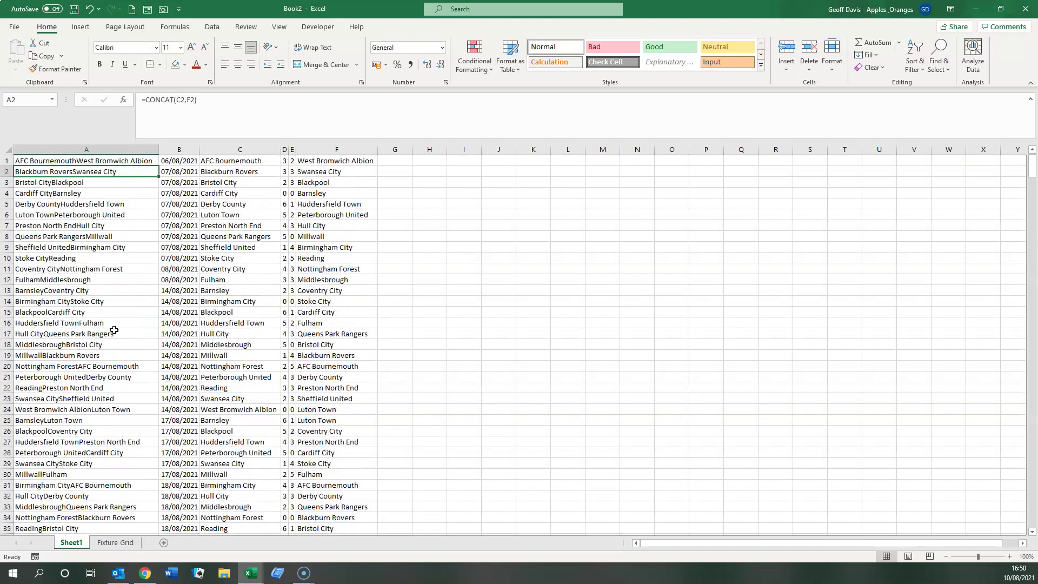
{"action": "left_click", "coordinate": [72, 290]}
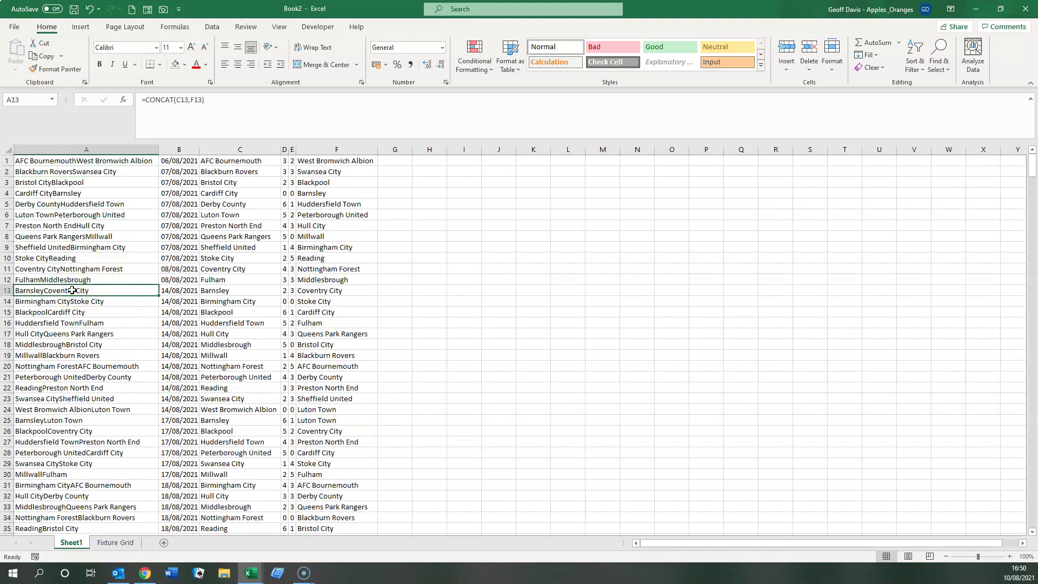
- Search Sheet1 for the AFC Bournemouth and Blackpool pairing using "bourenmouthbl" and the corrected text "afc bournemouthbl"
{"action": "key", "text": "ctrl+f"}
{"action": "type", "text": "bourenmouthbl"}
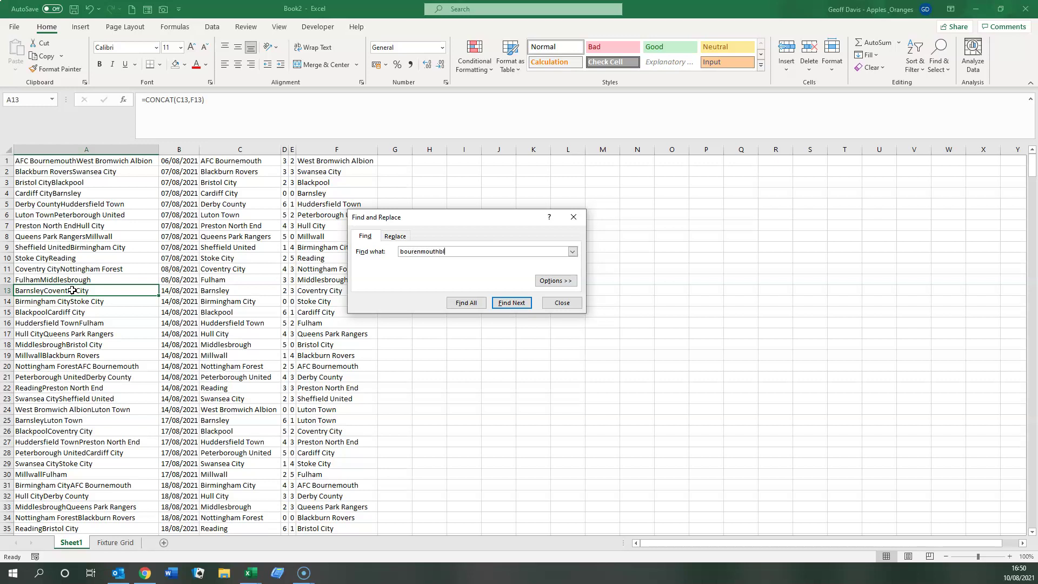
{"action": "key", "text": "Return"}
{"action": "key", "text": "Return"}
{"action": "left_click", "coordinate": [421, 252]}
{"action": "left_click", "coordinate": [401, 252]}
{"action": "key", "text": "Return"}
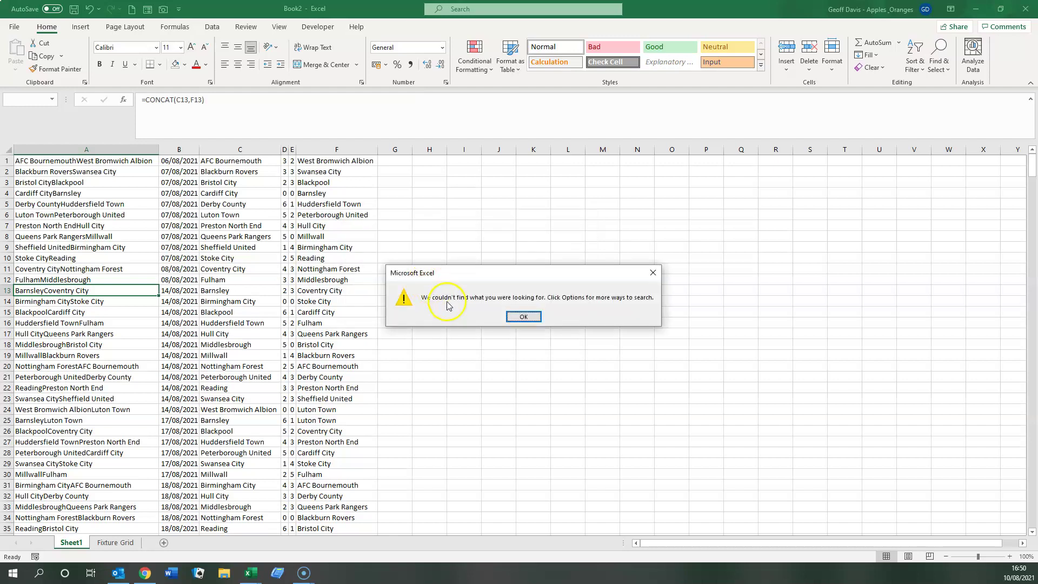
{"action": "left_click", "coordinate": [517, 317]}
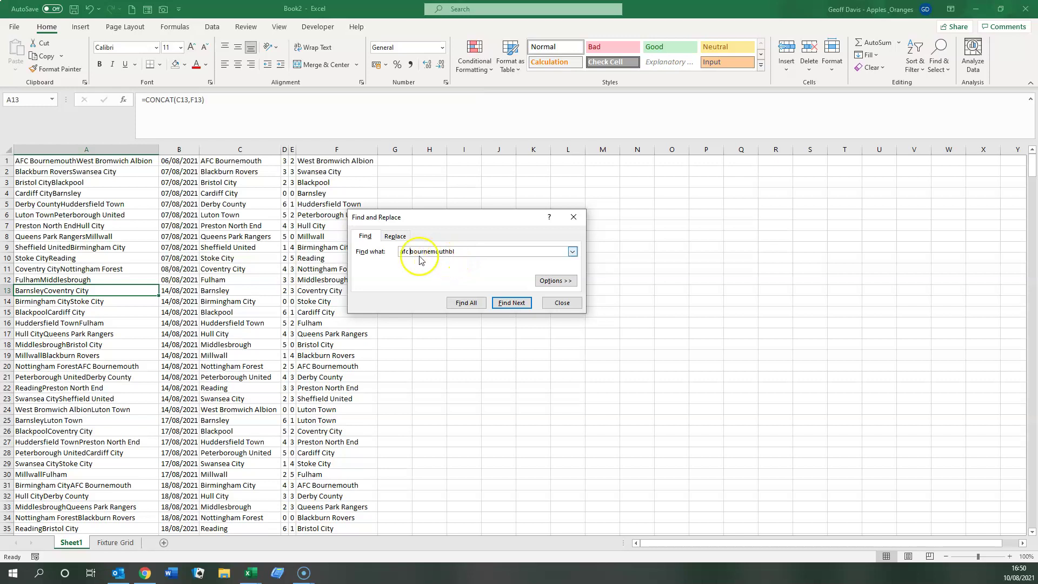
{"action": "left_click", "coordinate": [512, 302]}
{"action": "left_click", "coordinate": [523, 317]}
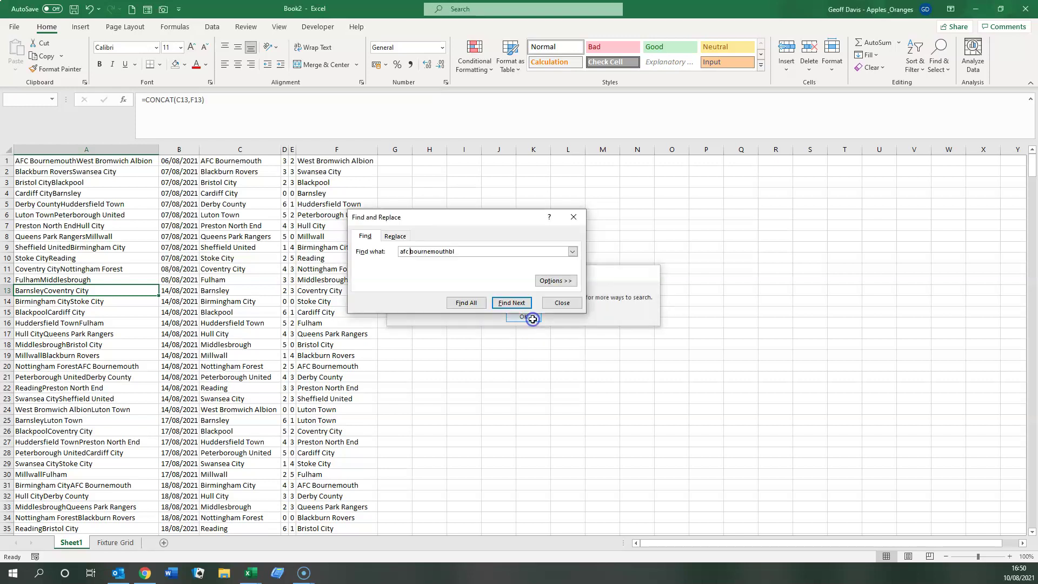
{"action": "left_click", "coordinate": [563, 303]}
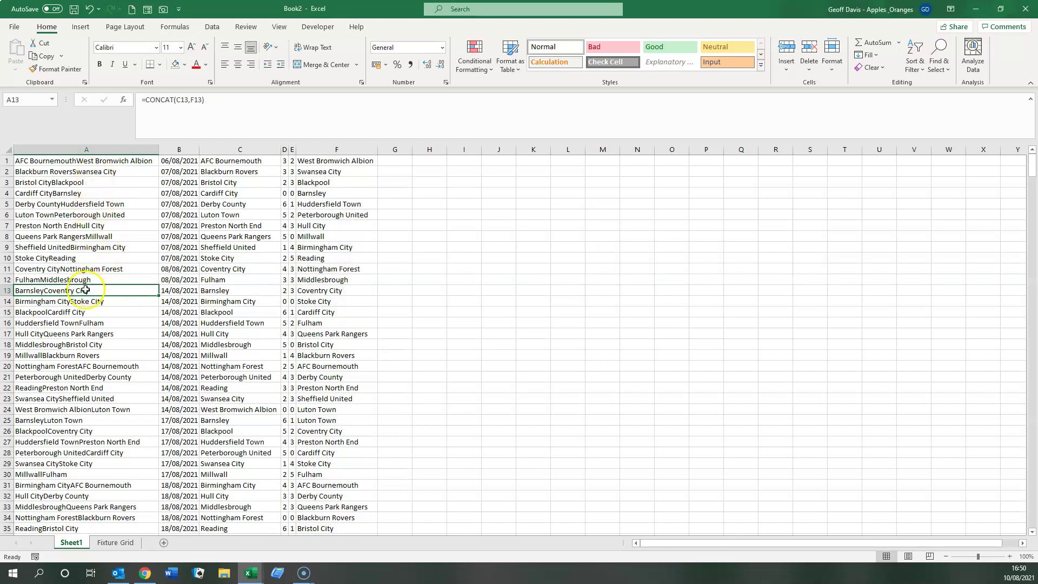
- Locate the AFC Bournemouth v Blackpool fixture in row 39 of Sheet1 and check its home score in D39
{"action": "scroll", "coordinate": [97, 335], "scroll_direction": "down", "scroll_amount": 1}
{"action": "scroll", "coordinate": [98, 375], "scroll_direction": "down", "scroll_amount": 2}
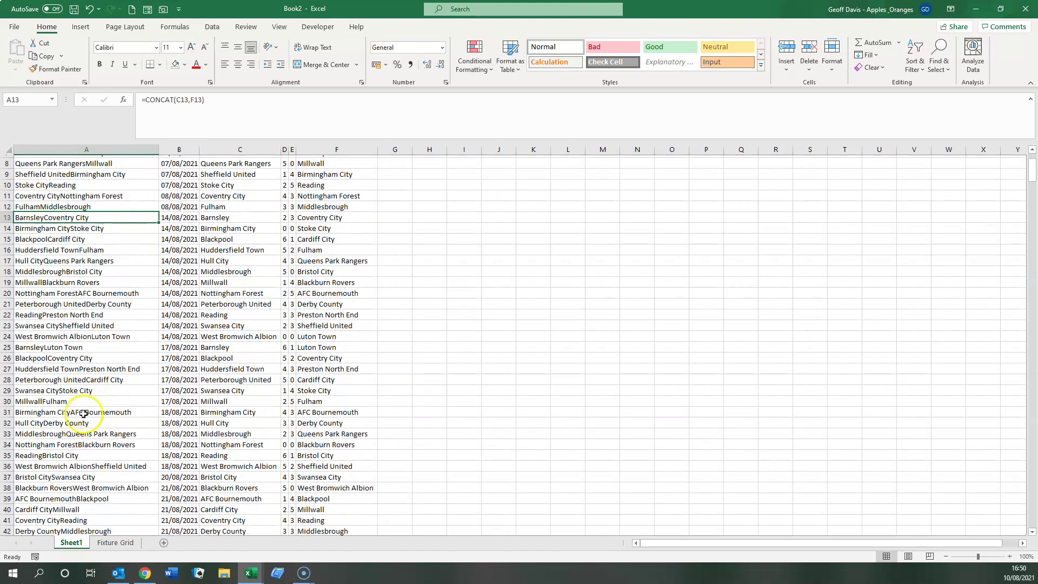
{"action": "left_click", "coordinate": [74, 475]}
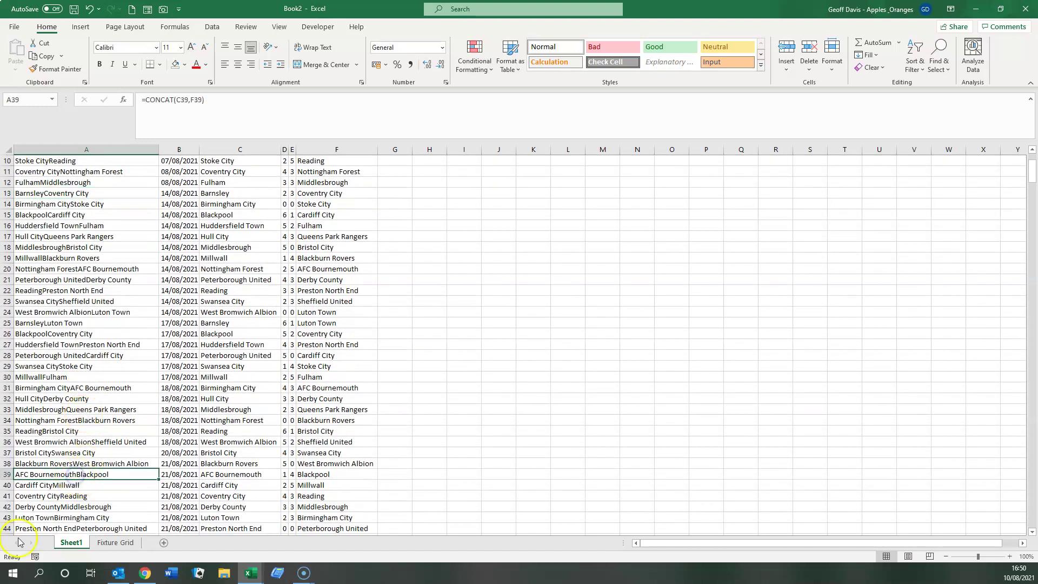
{"action": "left_click", "coordinate": [284, 474]}
- Extend F2's formula on Fixture Grid with &" : "&VLOOKUP(CONCAT($A2,F$1),Sheet1!$A$1:$F$552,5,FALSE) to add the away score
{"action": "left_click", "coordinate": [116, 543]}
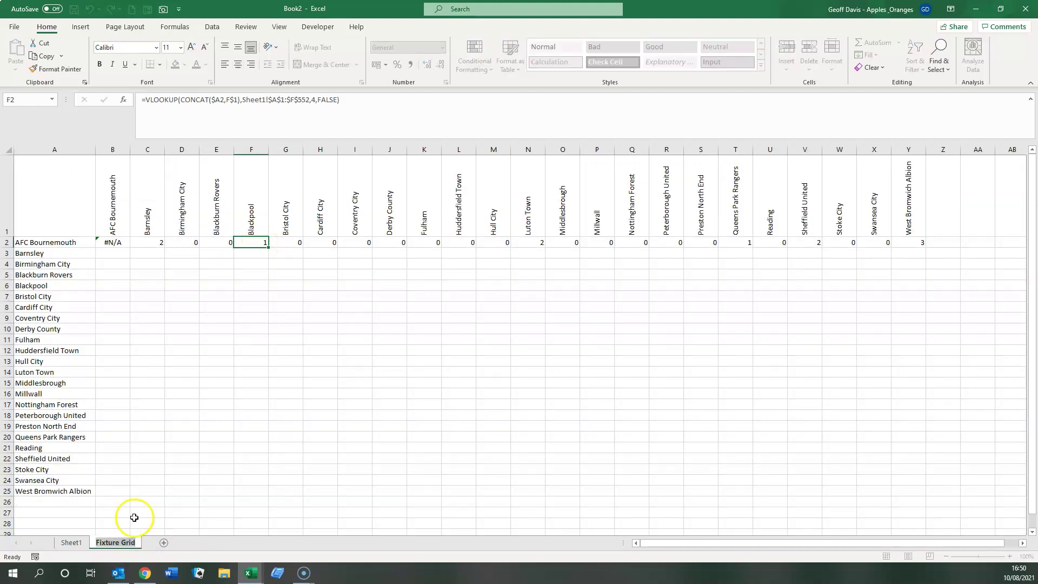
{"action": "left_click", "coordinate": [352, 99]}
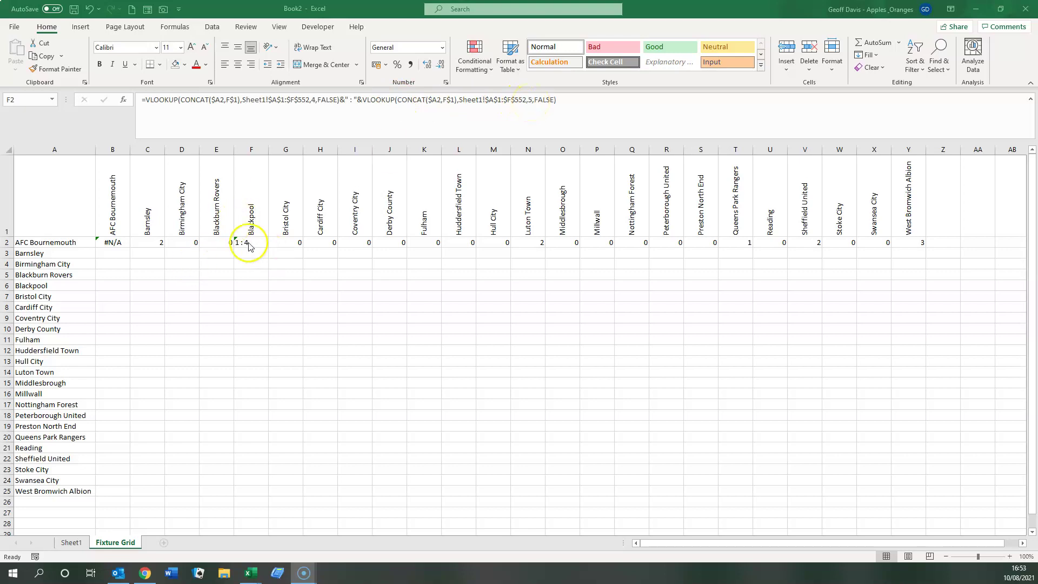
{"action": "left_click", "coordinate": [234, 278]}
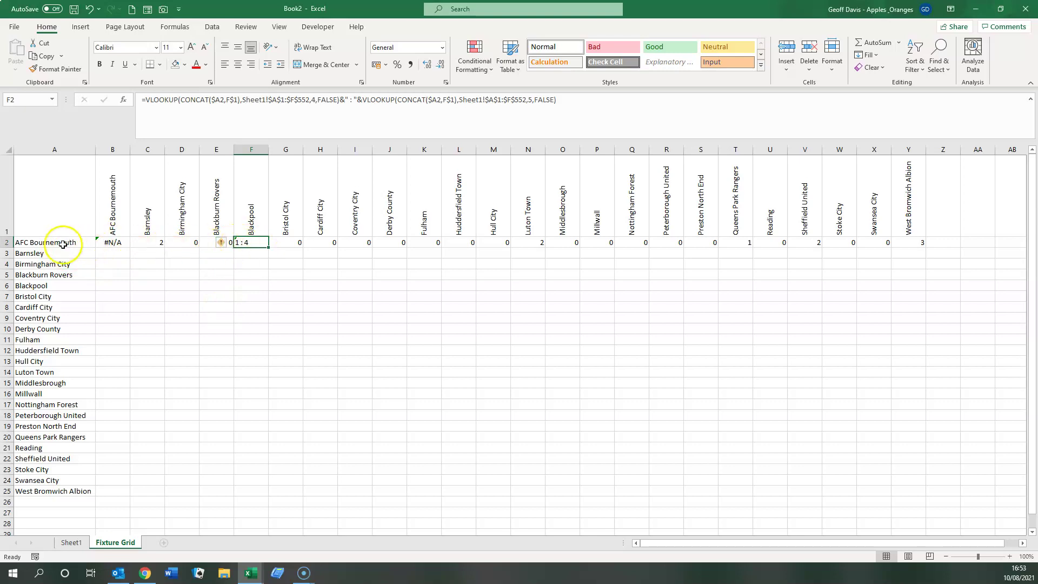
- Fill the F2 formula back to B2 and across the whole grid to Y25, and centre the scores horizontally
{"action": "left_click_drag", "start_coordinate": [269, 247], "coordinate": [102, 242]}
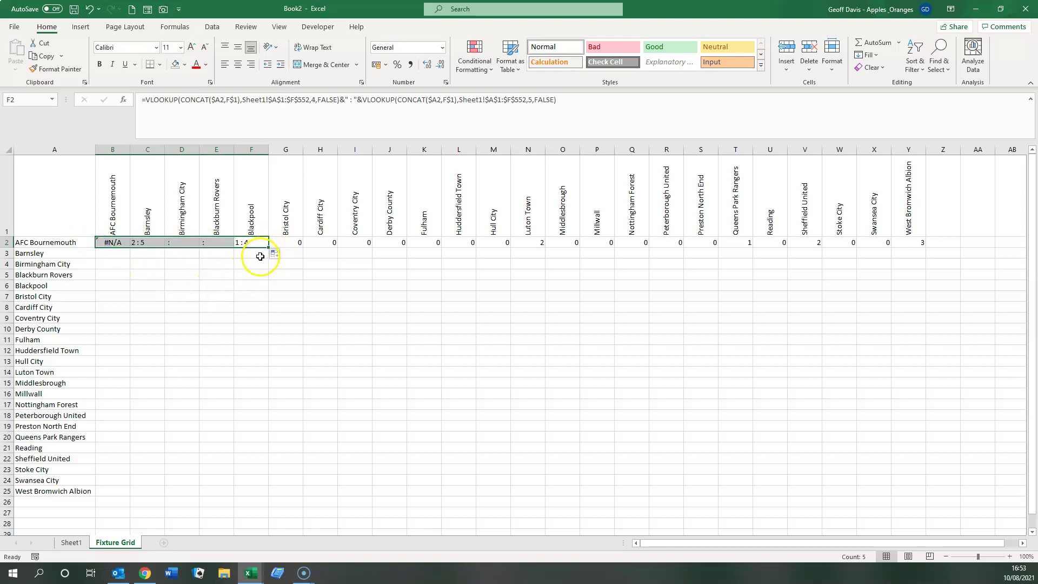
{"action": "left_click_drag", "start_coordinate": [269, 248], "coordinate": [954, 496]}
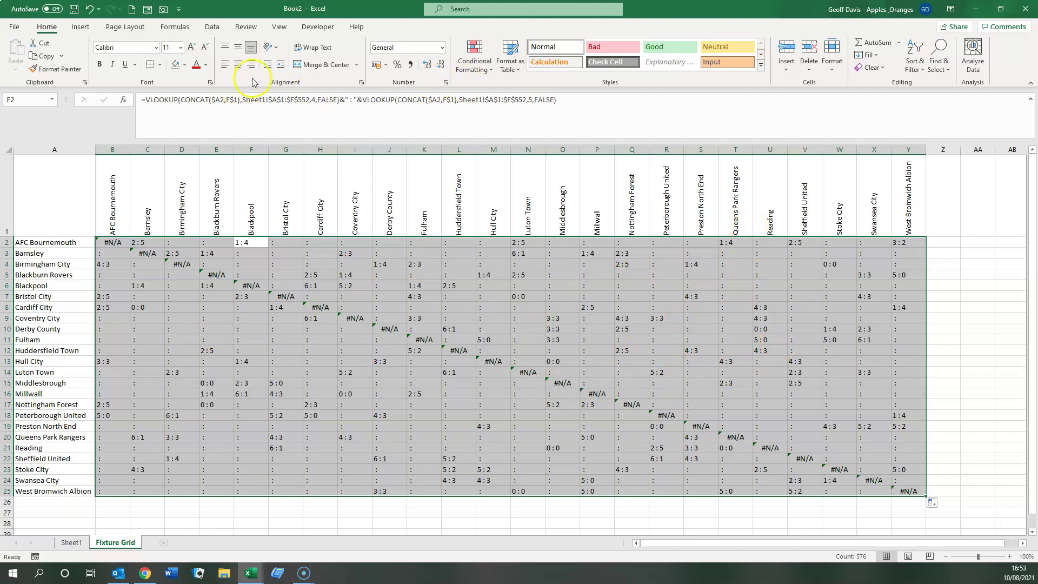
{"action": "left_click", "coordinate": [239, 65]}
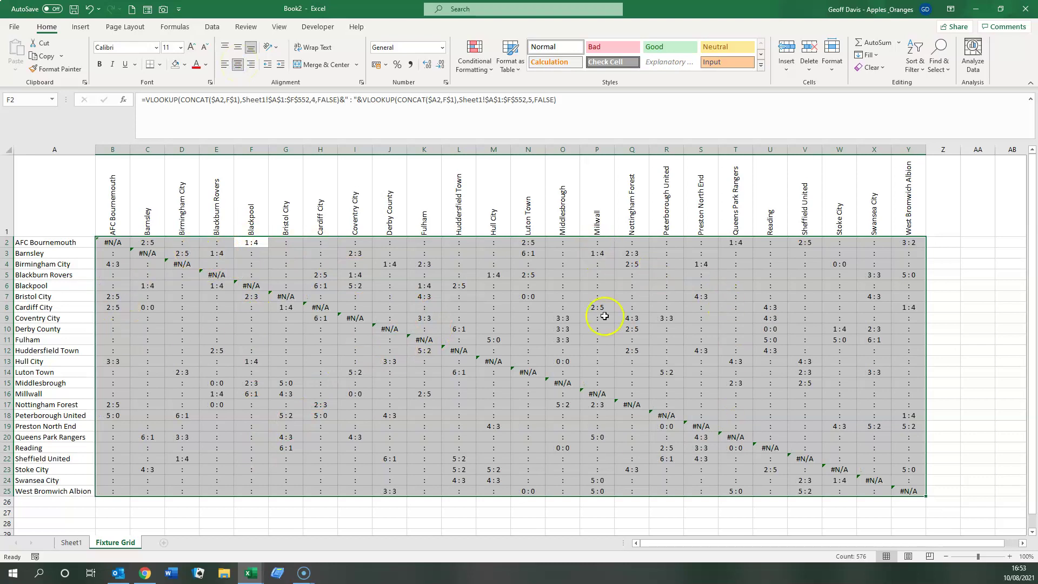
{"action": "left_click", "coordinate": [337, 375]}
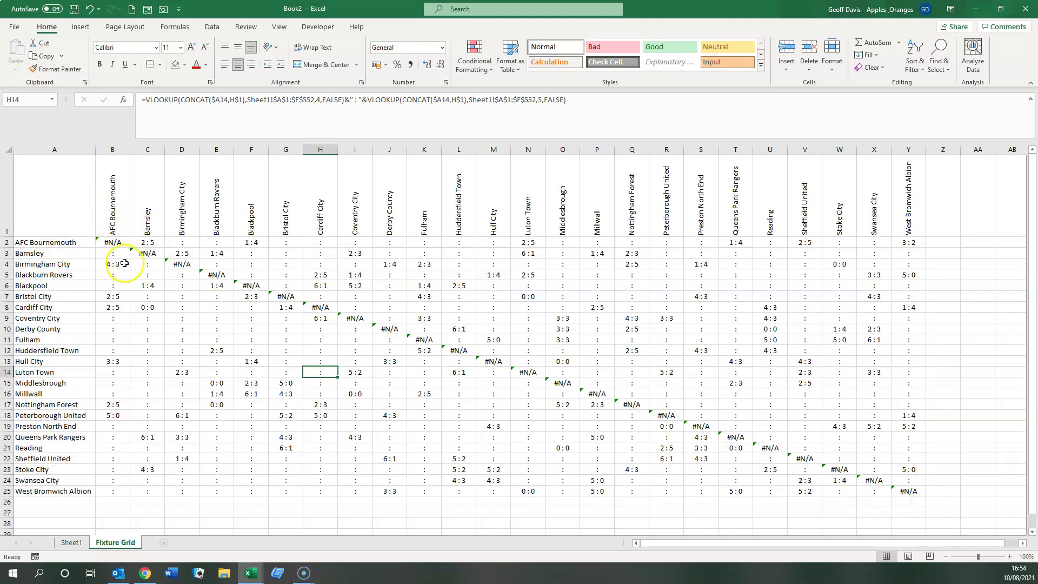
- Wrap B2's formula in IFERROR with "X" as the error value and fill it over the grid B2:Y25
{"action": "left_click", "coordinate": [110, 243]}
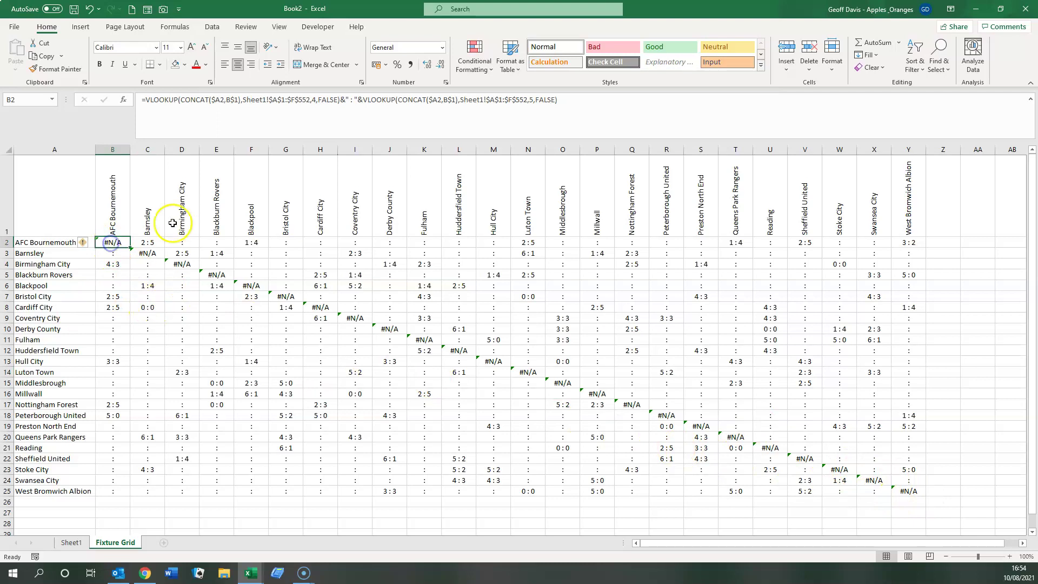
{"action": "left_click", "coordinate": [147, 99]}
{"action": "type", "text": "iferr"}
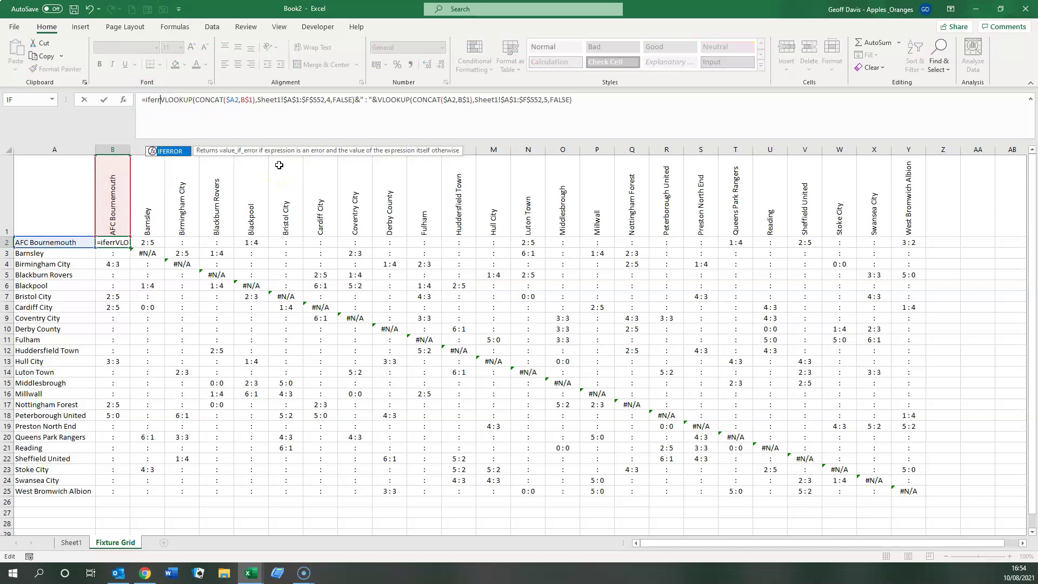
{"action": "type", "text": "or("}
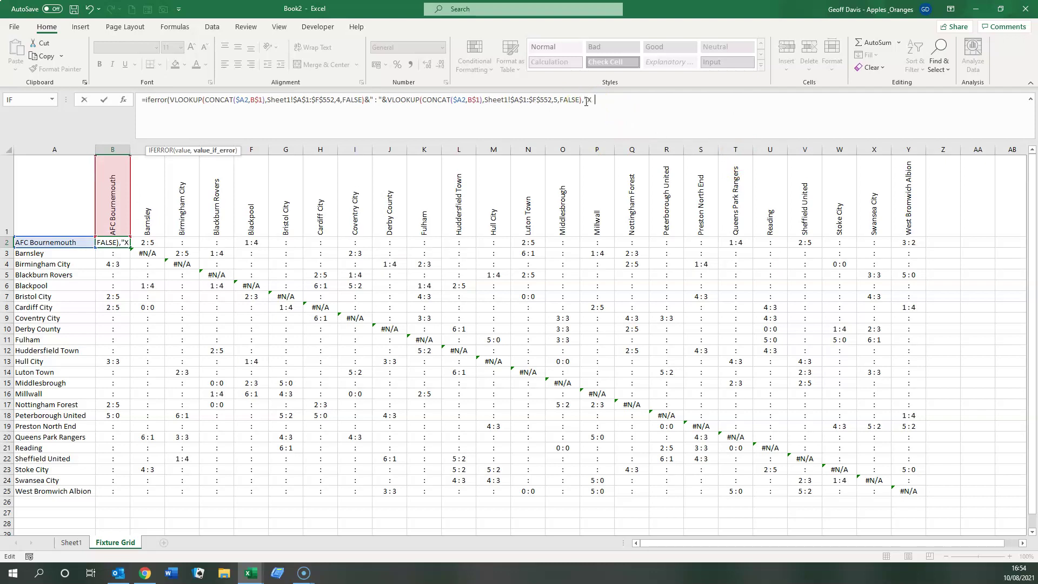
{"action": "type", "text": ")"}
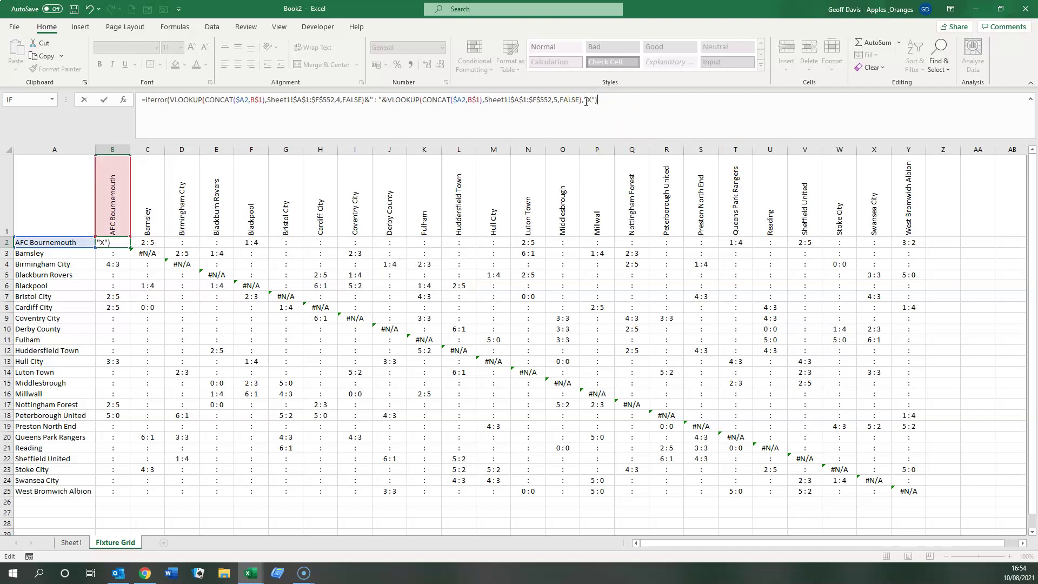
{"action": "key", "text": "Return"}
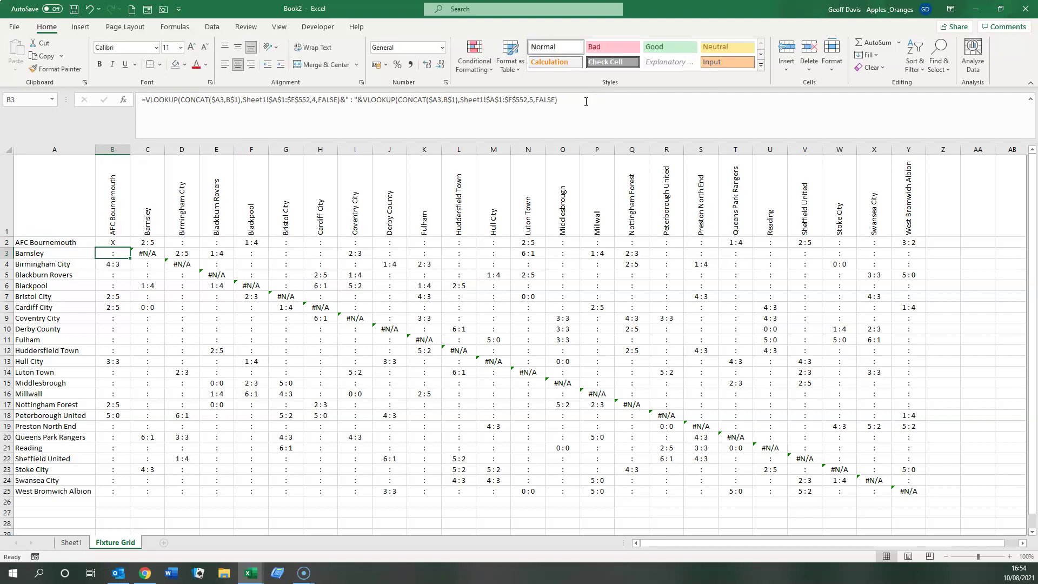
{"action": "left_click", "coordinate": [115, 243]}
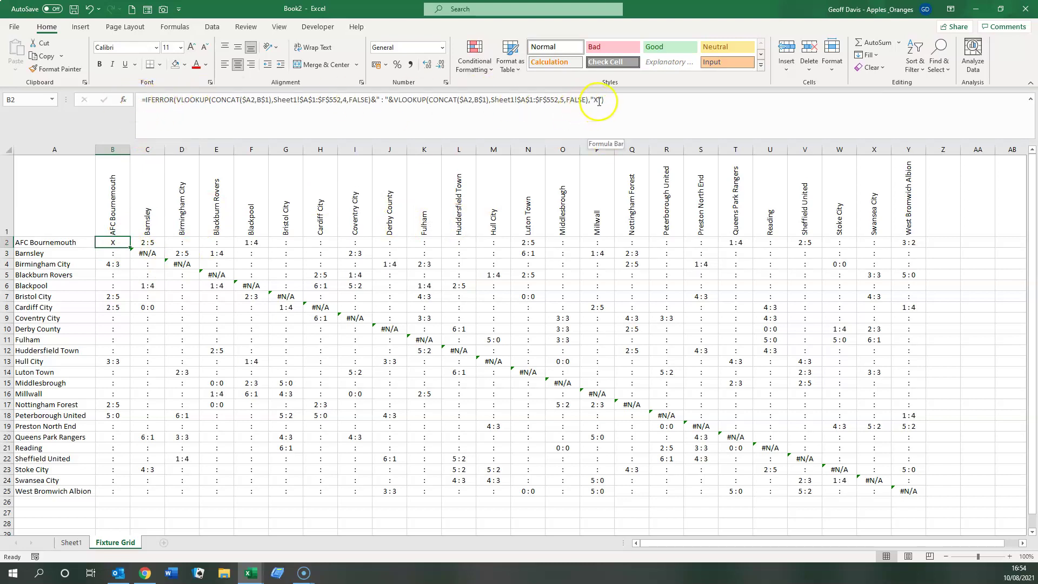
{"action": "mouse_move", "coordinate": [132, 247]}
{"action": "left_mouse_down"}
{"action": "mouse_move", "coordinate": [308, 248]}
{"action": "mouse_move", "coordinate": [702, 384]}
{"action": "mouse_move", "coordinate": [885, 480]}
{"action": "mouse_move", "coordinate": [913, 517]}
{"action": "mouse_move", "coordinate": [921, 245]}
{"action": "mouse_move", "coordinate": [918, 500]}
{"action": "left_mouse_up"}
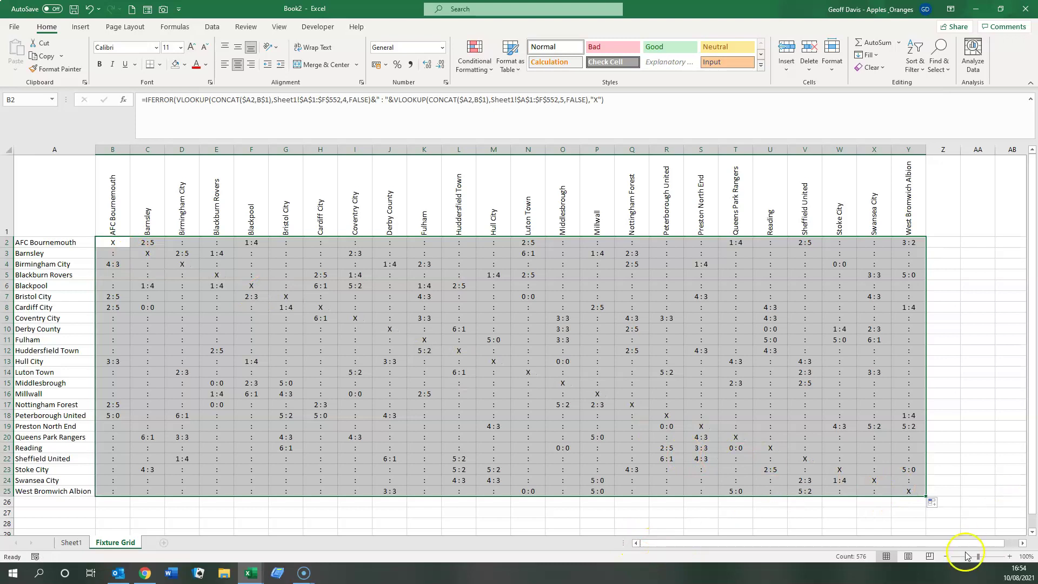
- Apply outline and inside borders to the score grid B2:Y25
{"action": "left_click", "coordinate": [742, 339]}
{"action": "left_click", "coordinate": [779, 283]}
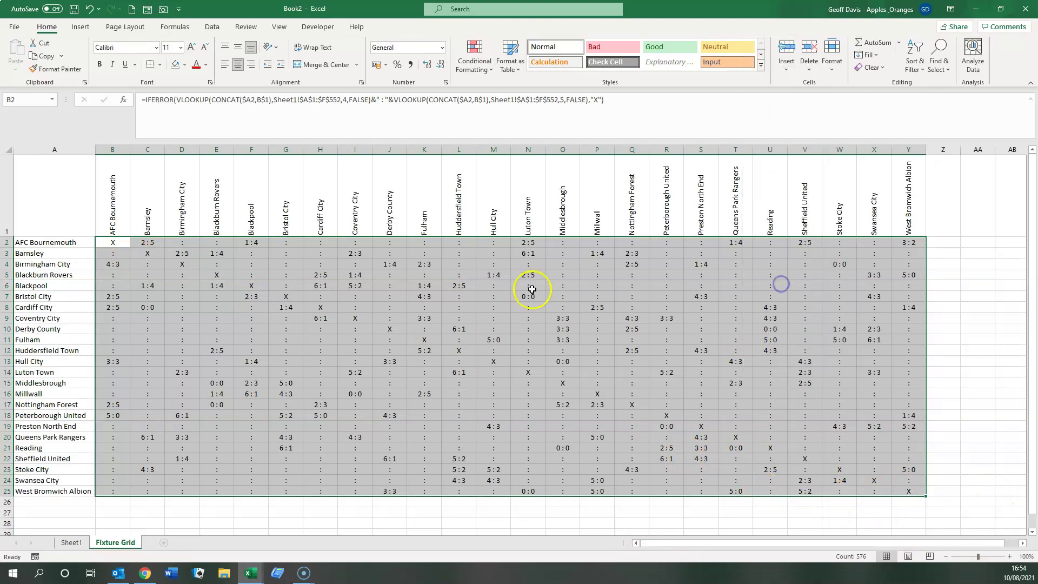
{"action": "left_click", "coordinate": [755, 172]}
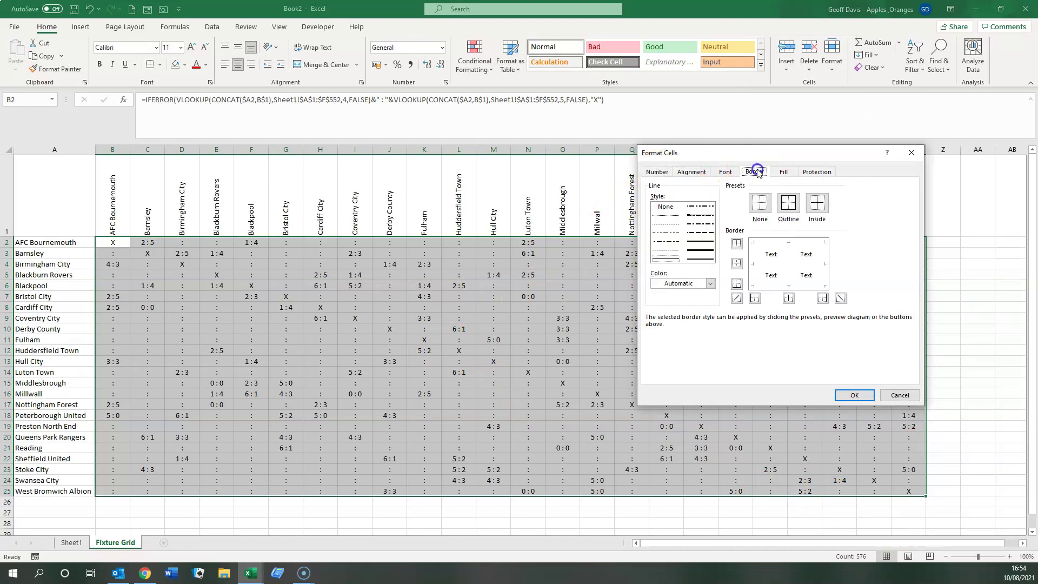
{"action": "left_click", "coordinate": [788, 203]}
{"action": "left_click", "coordinate": [817, 202]}
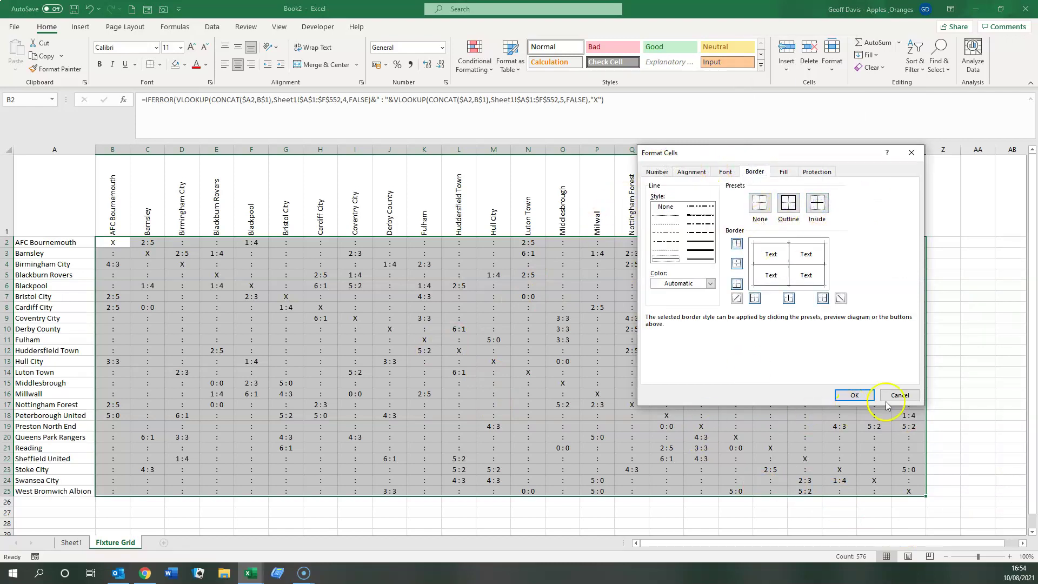
{"action": "left_click", "coordinate": [853, 395]}
{"action": "left_click", "coordinate": [255, 340]}
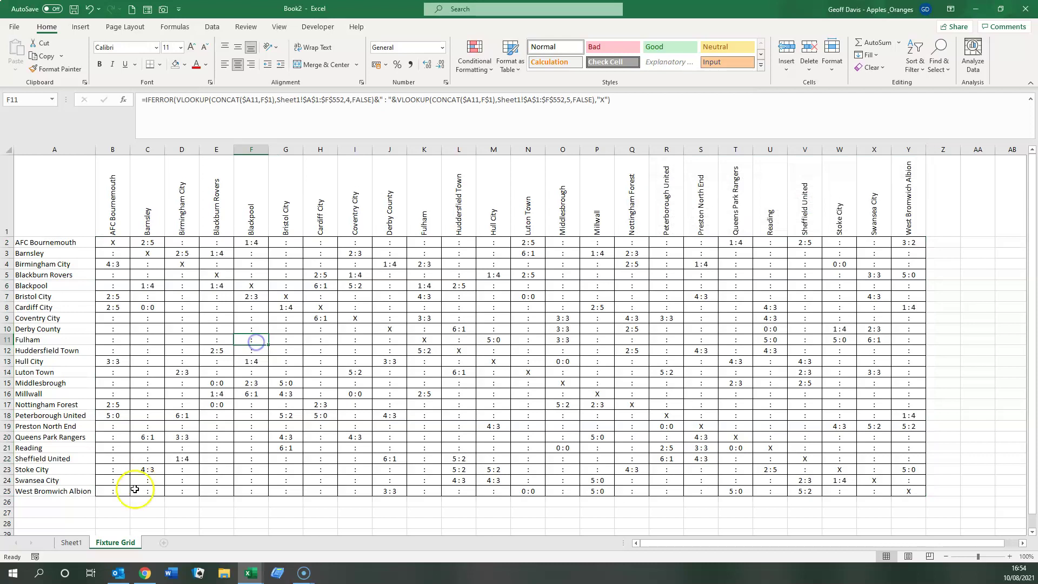
- Find the first fixture without a score on Sheet1, Fulham v Queens Park Rangers, and check its cell in Fixture Grid
{"action": "left_click", "coordinate": [82, 544]}
{"action": "scroll", "coordinate": [171, 361], "scroll_direction": "down", "scroll_amount": 6}
{"action": "scroll", "coordinate": [226, 393], "scroll_direction": "down", "scroll_amount": 20}
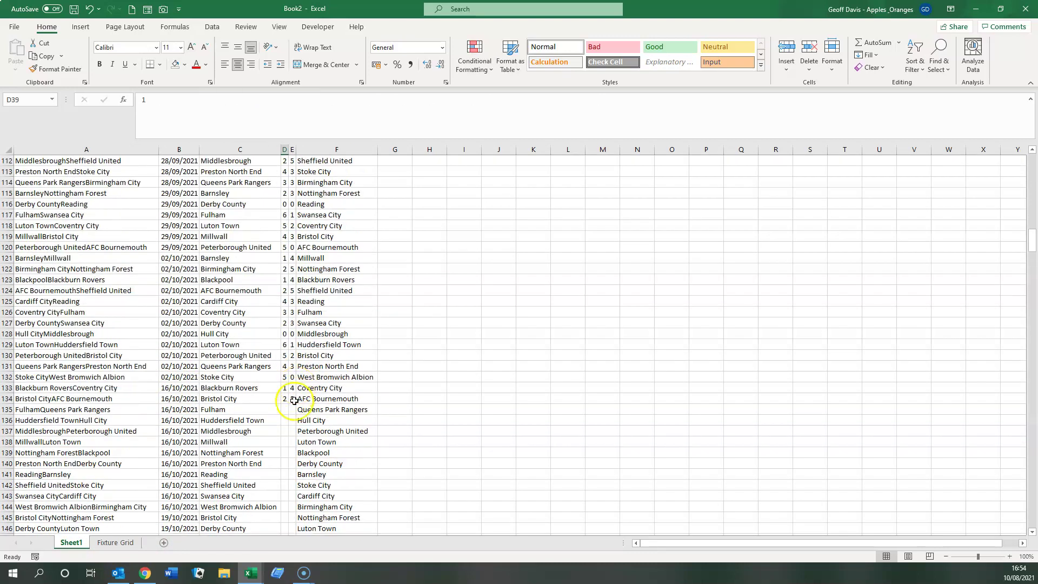
{"action": "left_click", "coordinate": [285, 411]}
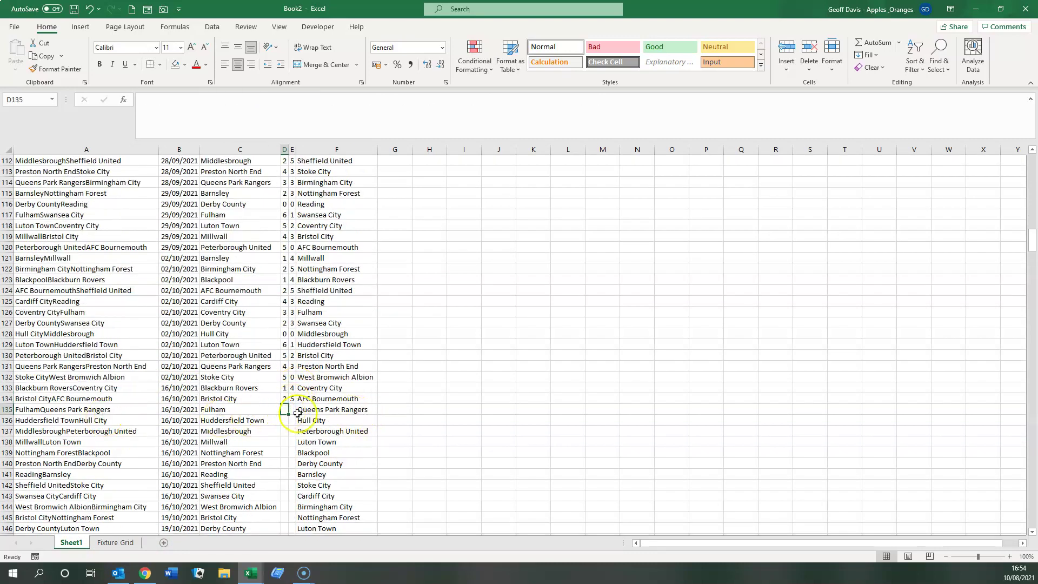
{"action": "left_click", "coordinate": [115, 543]}
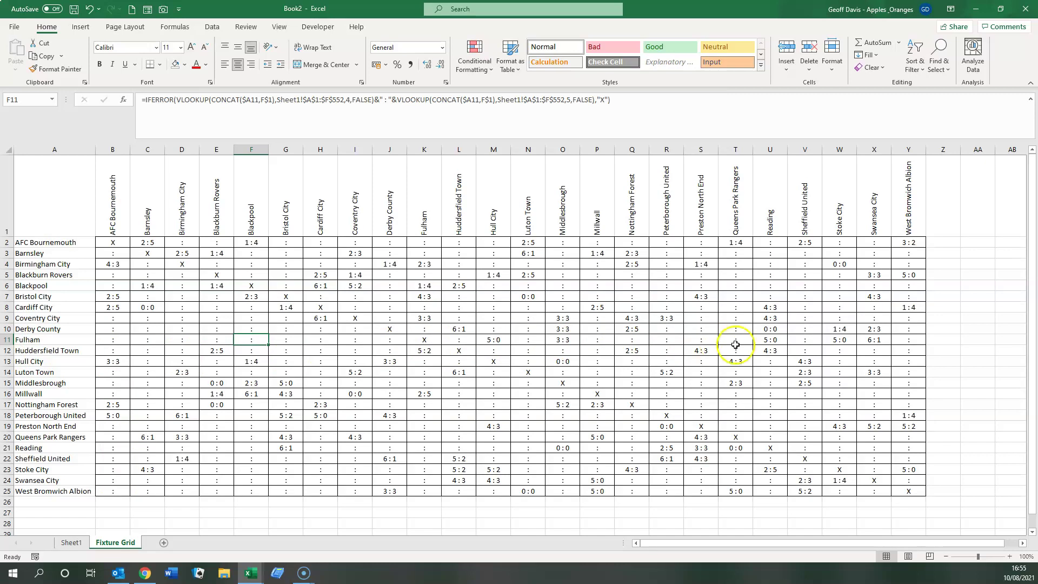
- Enter a 2–2 score for Fulham v Queens Park Rangers in D135 and E135 of Sheet1 and return to Fixture Grid
{"action": "left_click", "coordinate": [71, 542]}
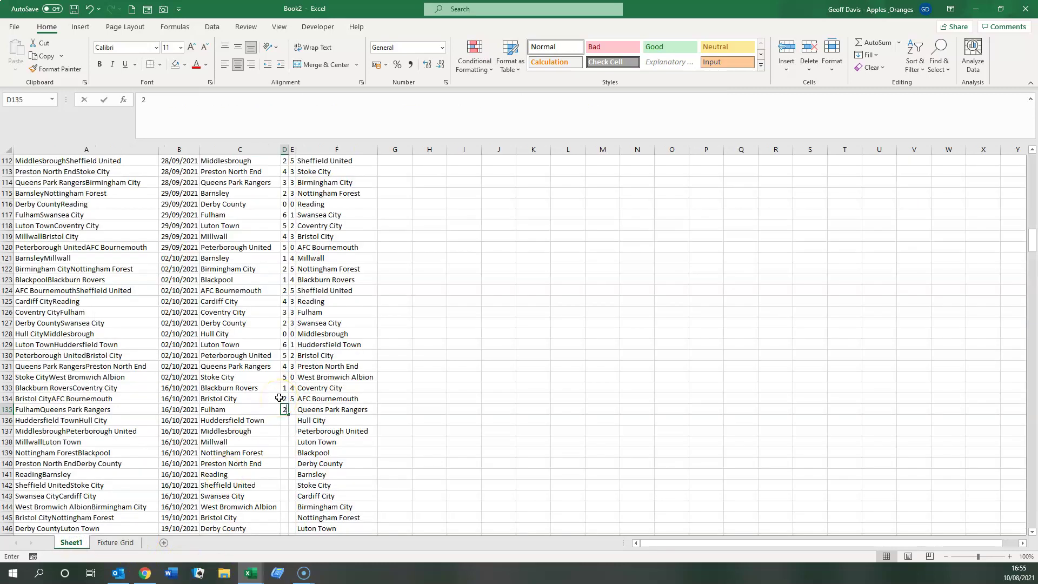
{"action": "key", "text": "Tab"}
{"action": "type", "text": "2"}
{"action": "key", "text": "Return"}
{"action": "left_click", "coordinate": [123, 542]}
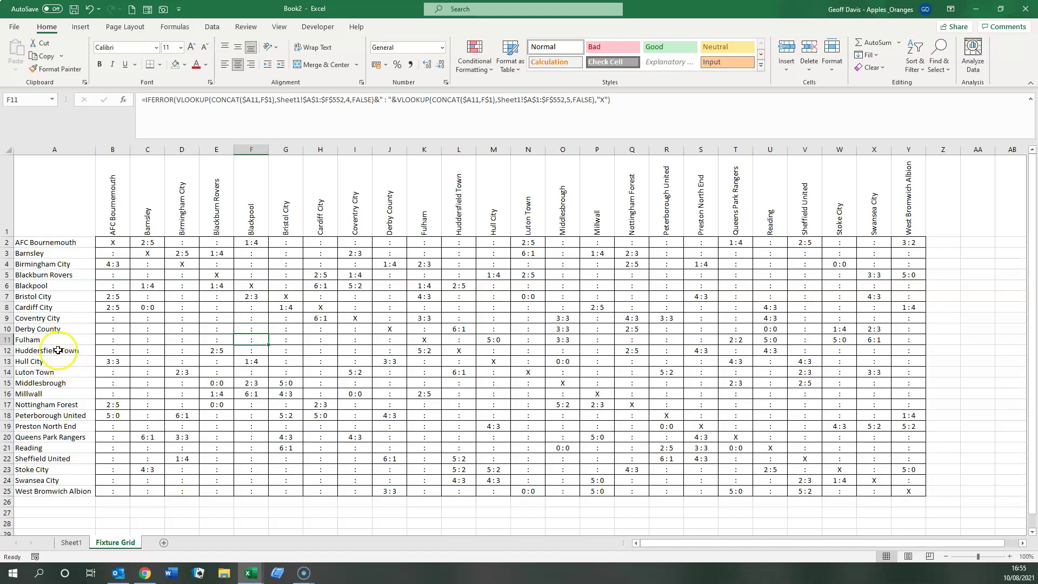
- Check the Fulham v Queens Park Rangers result in T11 of Fixture Grid
{"action": "left_click", "coordinate": [735, 339]}
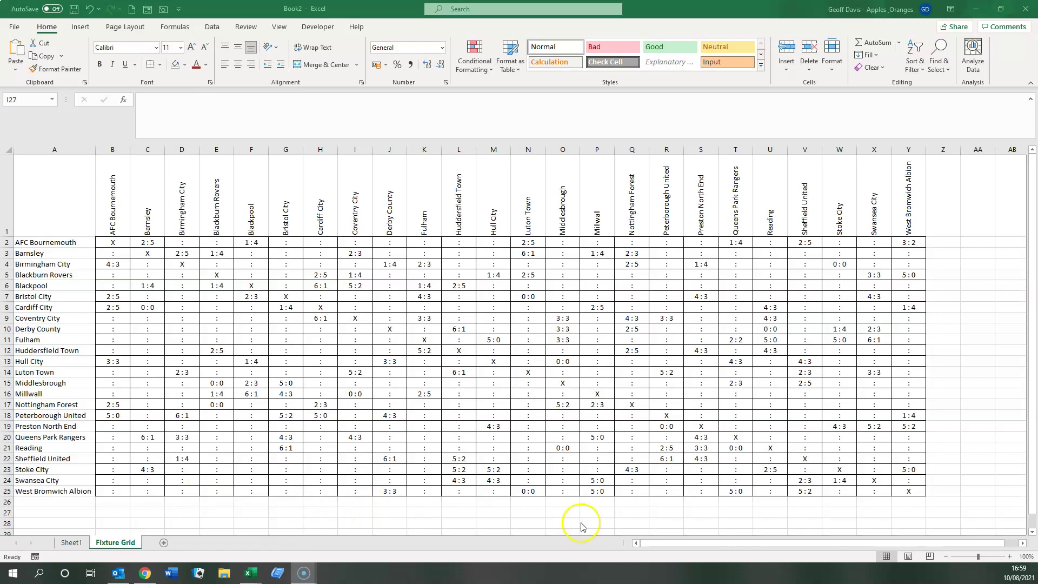
- Enter the test formula =CELL("row") in I27 below the fixture grid
{"action": "left_click", "coordinate": [353, 515]}
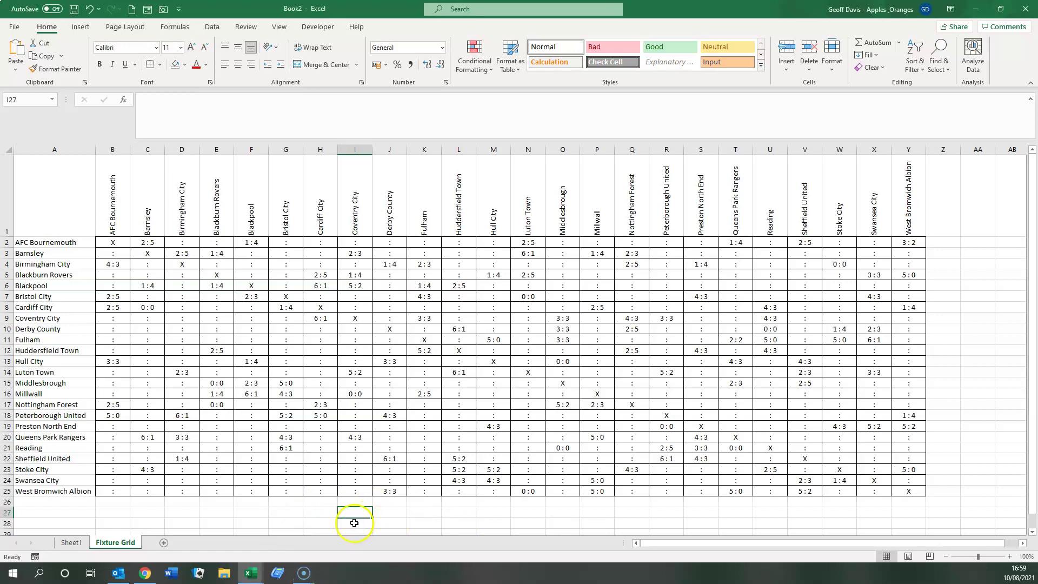
{"action": "type", "text": "=cell"}
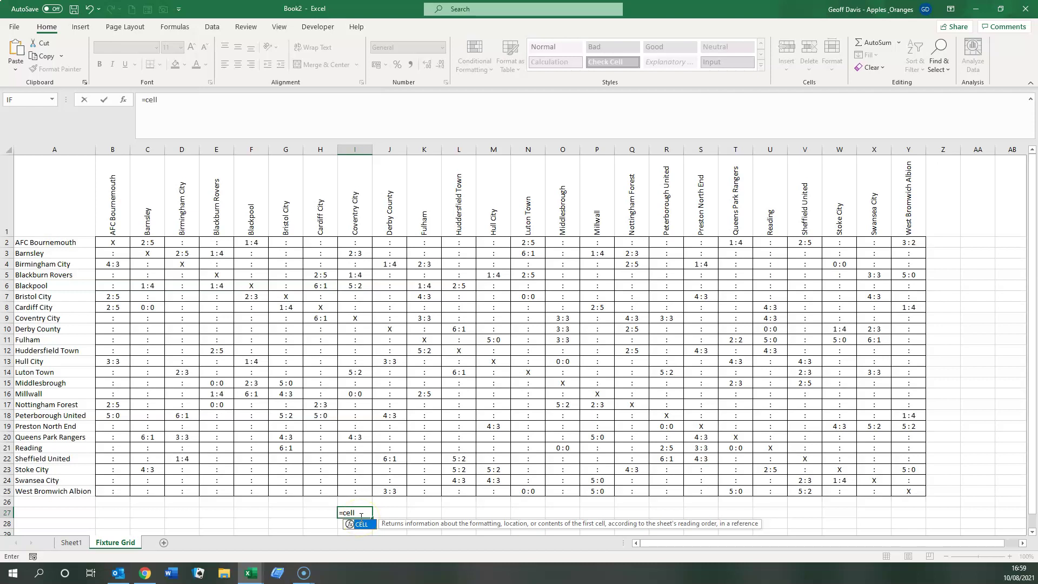
{"action": "type", "text": "(\"row"}
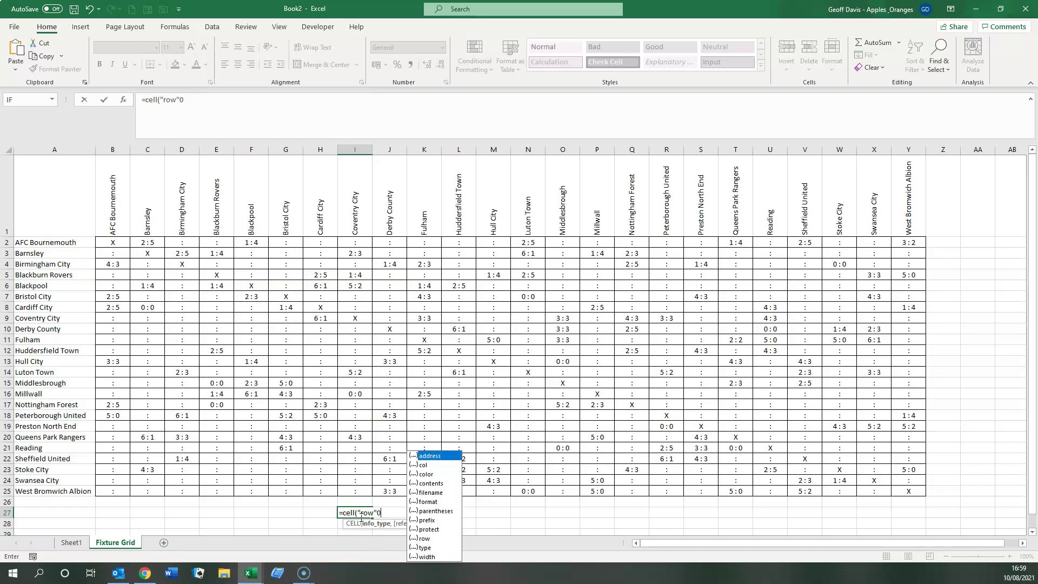
{"action": "key", "text": "BackSpace"}
{"action": "type", "text": ")"}
{"action": "key", "text": "Return"}
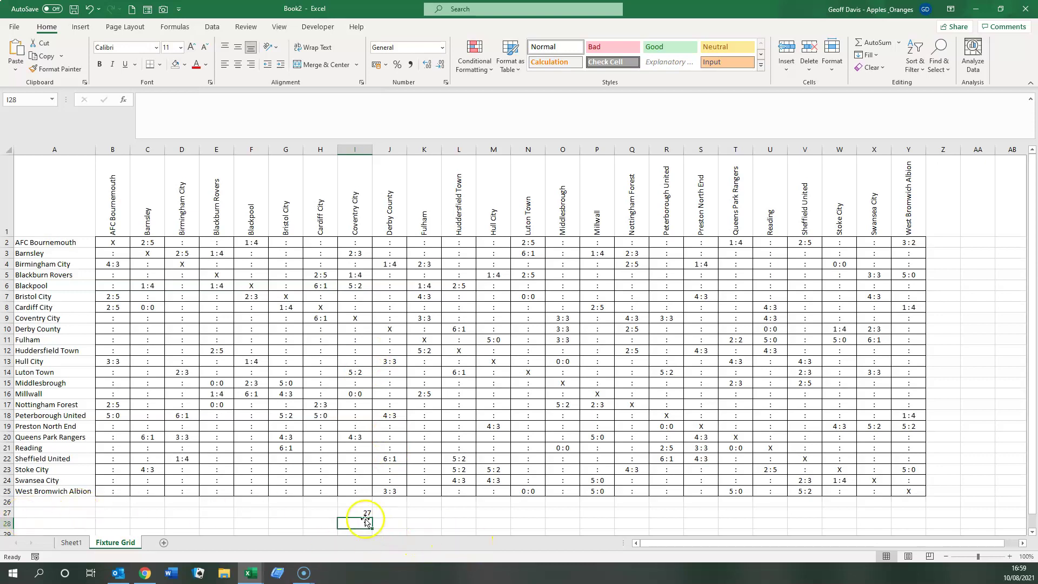
- Change I27's test formula to =CELL("col"), and clear the cell once its result has been viewed
{"action": "left_click", "coordinate": [364, 512]}
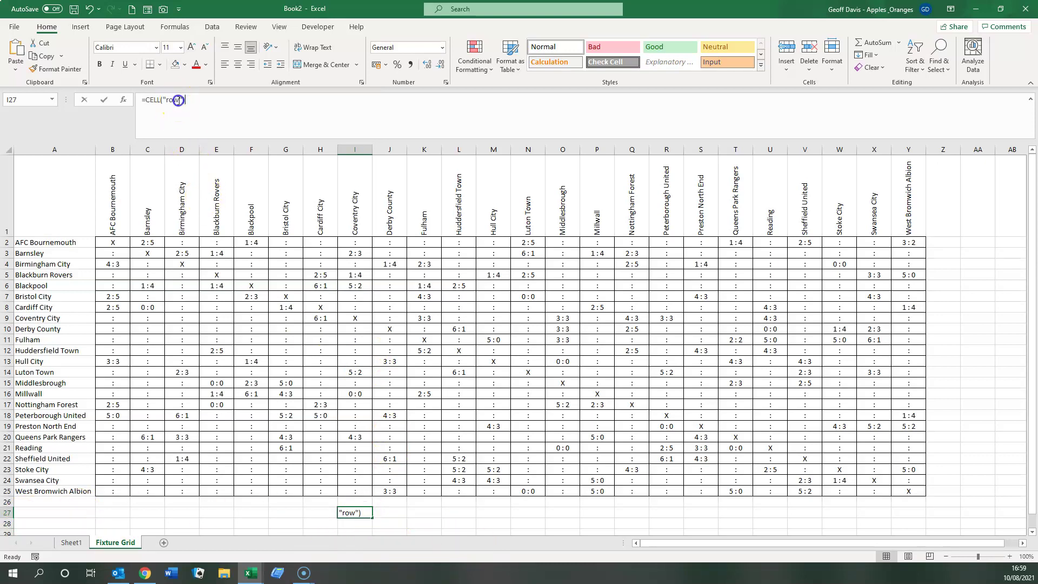
{"action": "left_click", "coordinate": [177, 101]}
{"action": "type", "text": "col"}
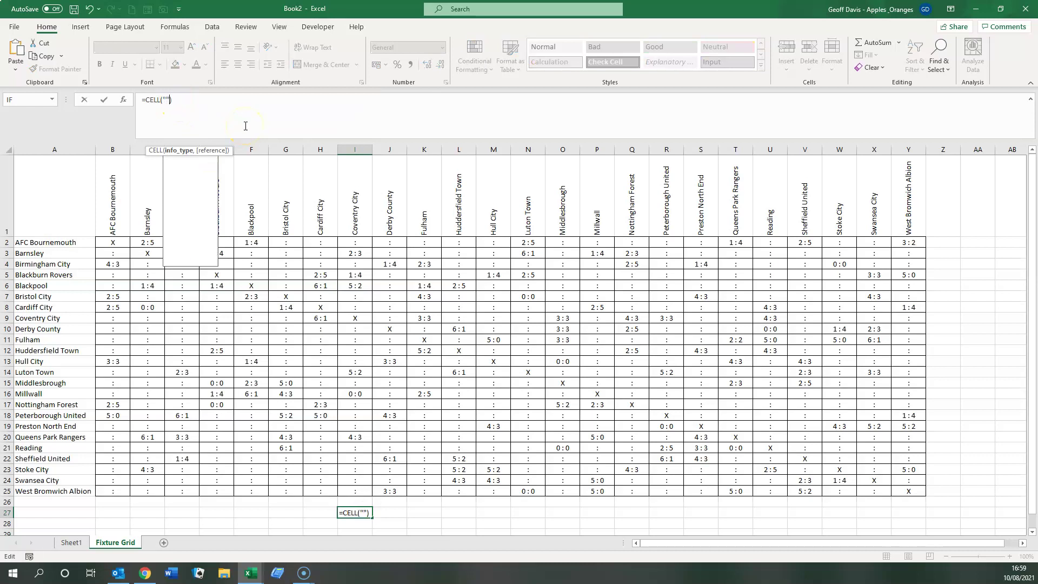
{"action": "key", "text": "Return"}
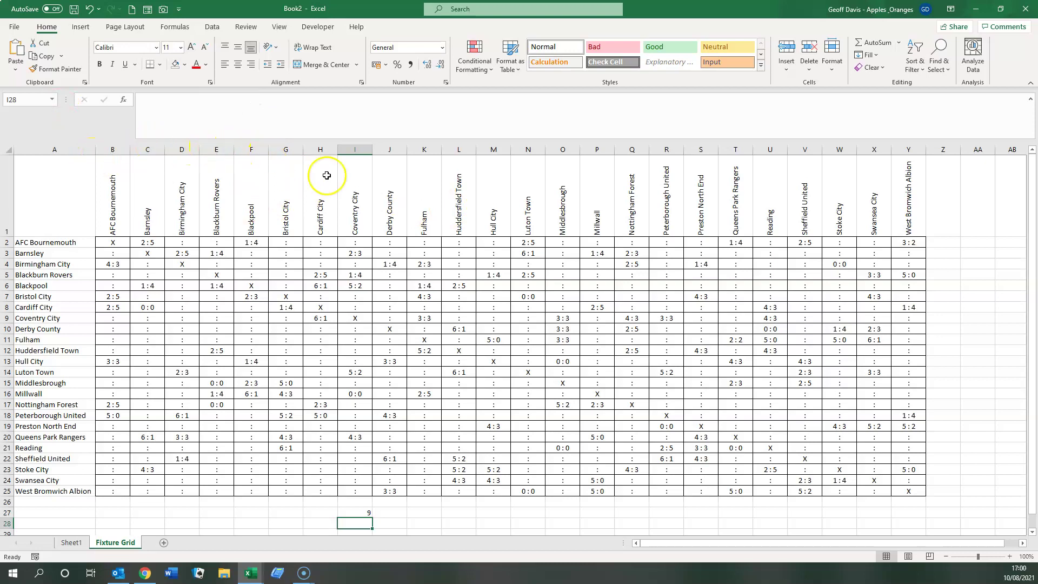
{"action": "left_click", "coordinate": [366, 515]}
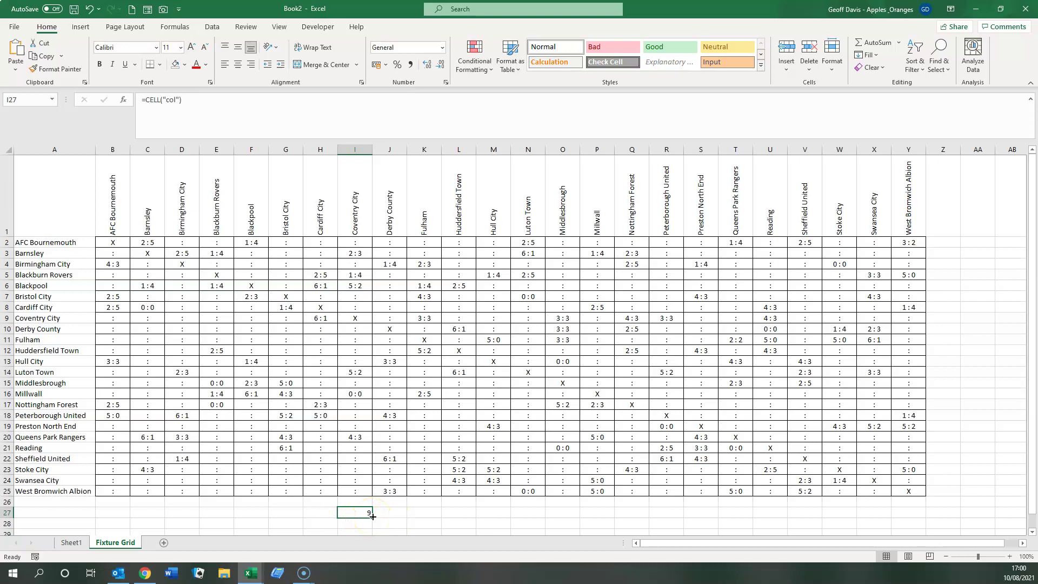
{"action": "key", "text": "Delete"}
- Add a conditional formatting rule to A1:Y25 that uses the formula or(cell("col")=column(),cell("row")=row())
{"action": "left_click_drag", "start_coordinate": [916, 492], "coordinate": [26, 173]}
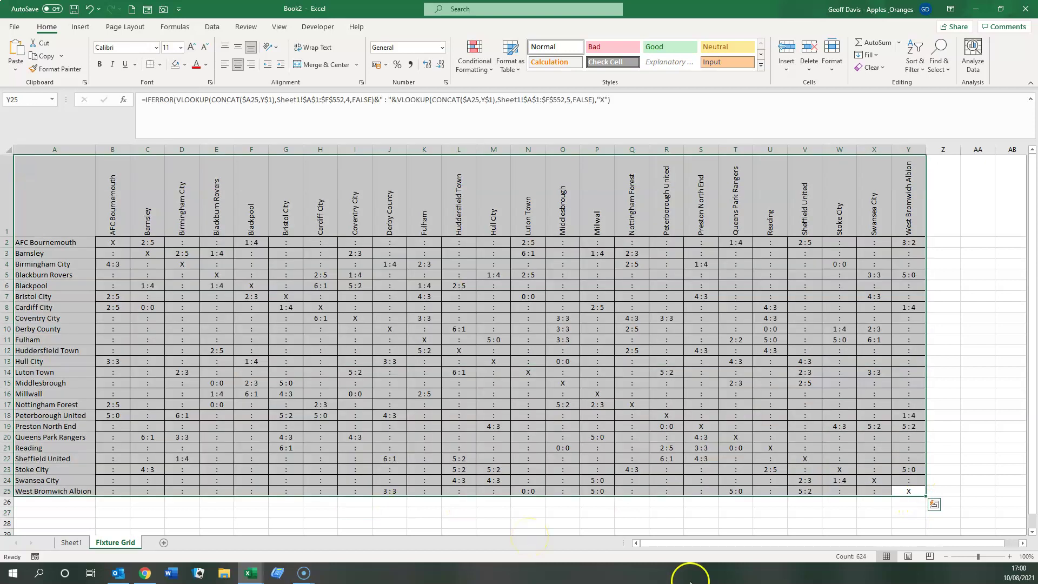
{"action": "left_click", "coordinate": [464, 58]}
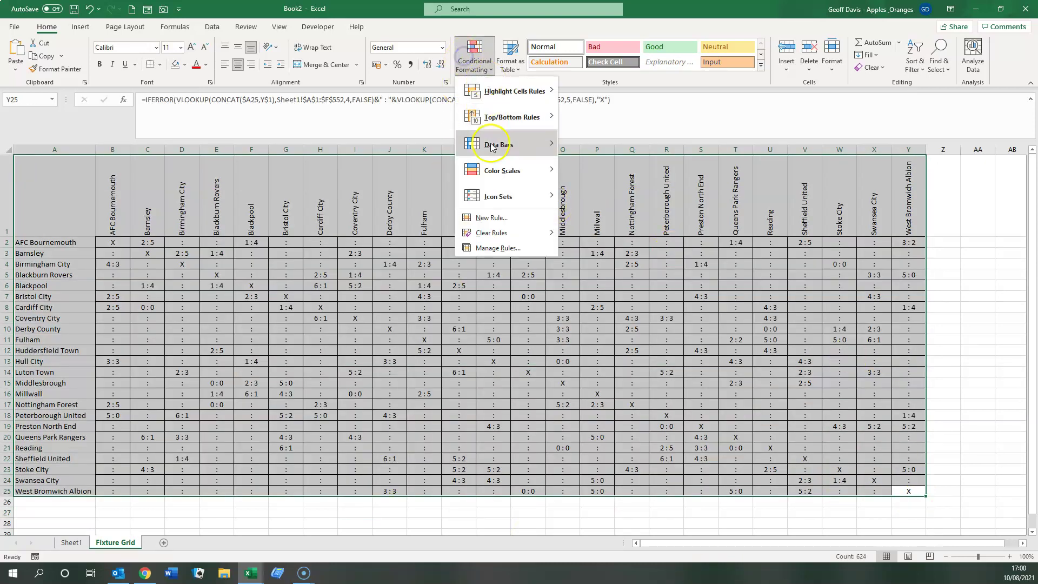
{"action": "left_click", "coordinate": [493, 212]}
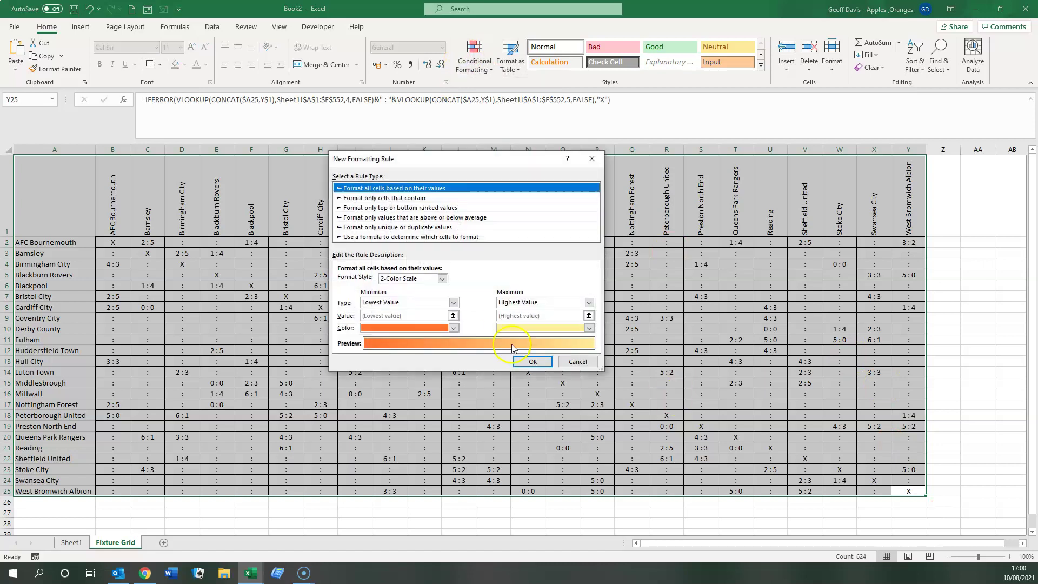
{"action": "left_click", "coordinate": [393, 238]}
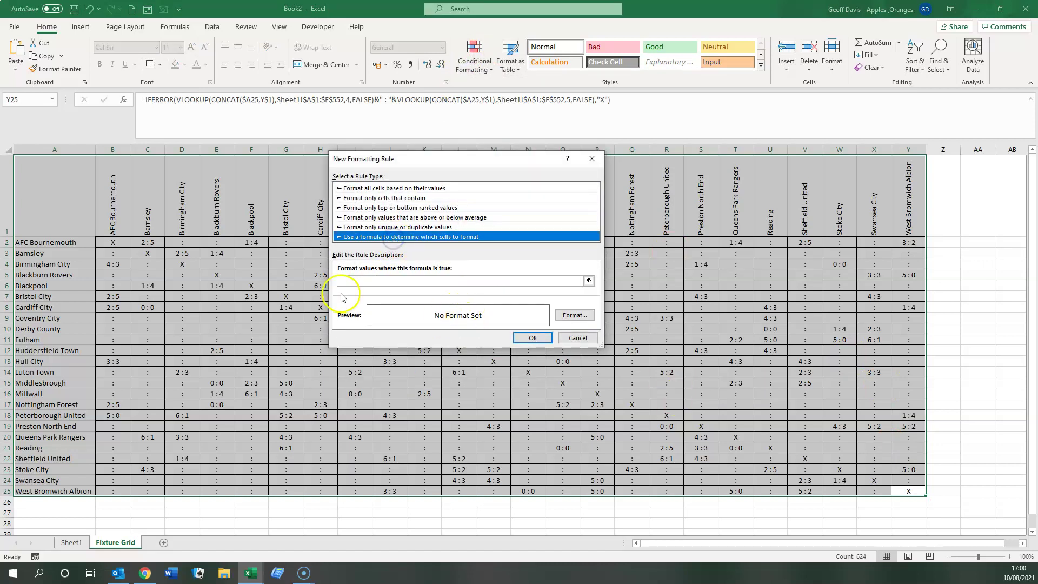
{"action": "left_click", "coordinate": [354, 282]}
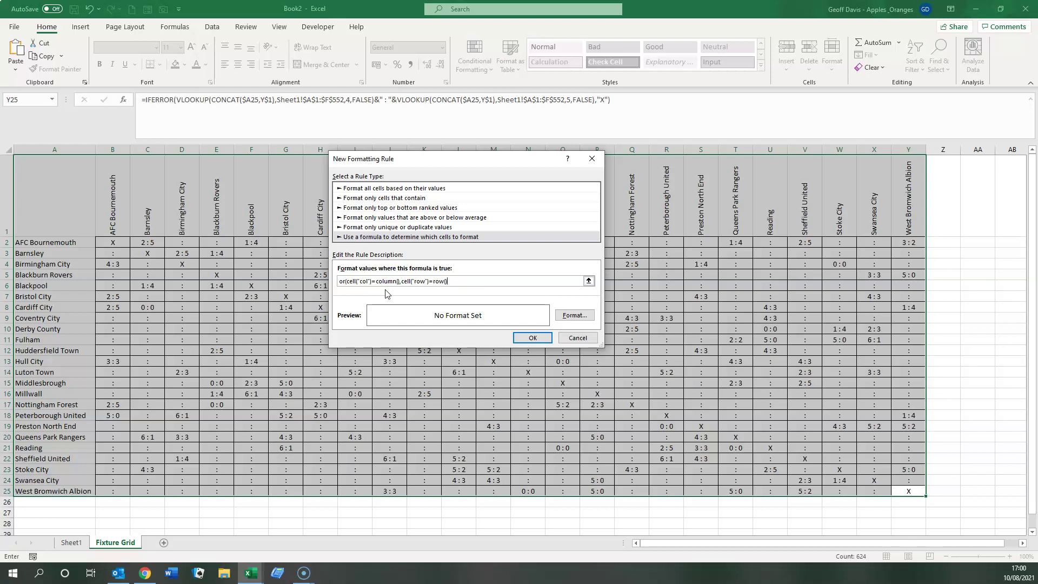
{"action": "key", "text": "Escape"}
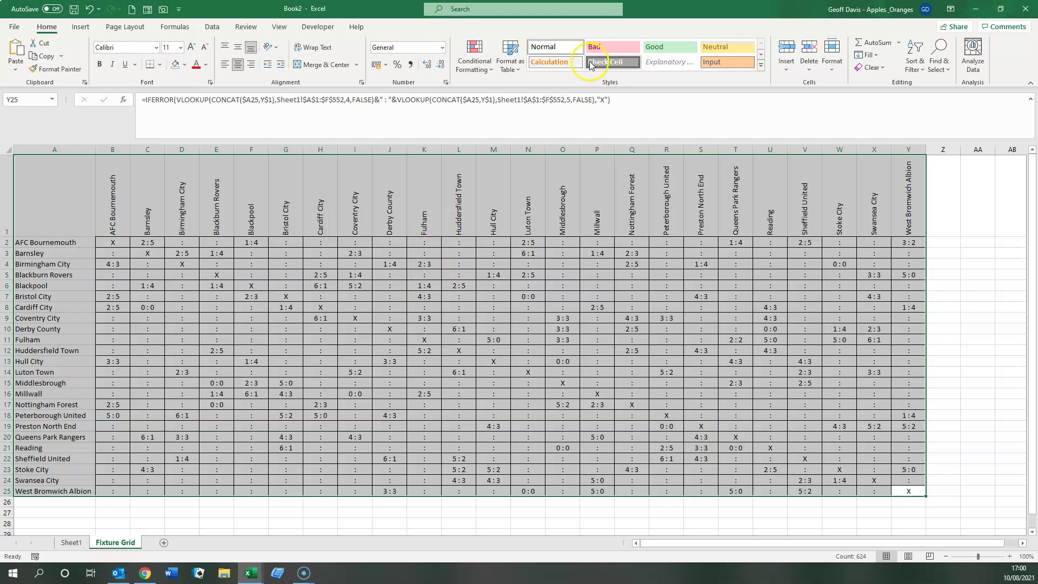
- Edit the A1:Y25 conditional formatting rule to use a solid orange fill and apply it
{"action": "left_click", "coordinate": [474, 60]}
{"action": "left_click", "coordinate": [498, 248]}
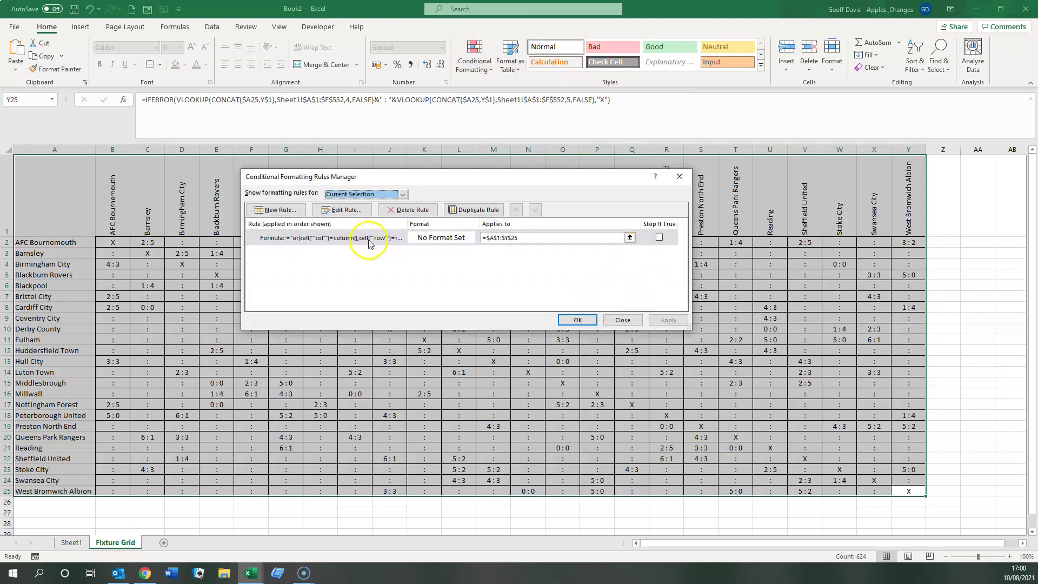
{"action": "left_click", "coordinate": [344, 210]}
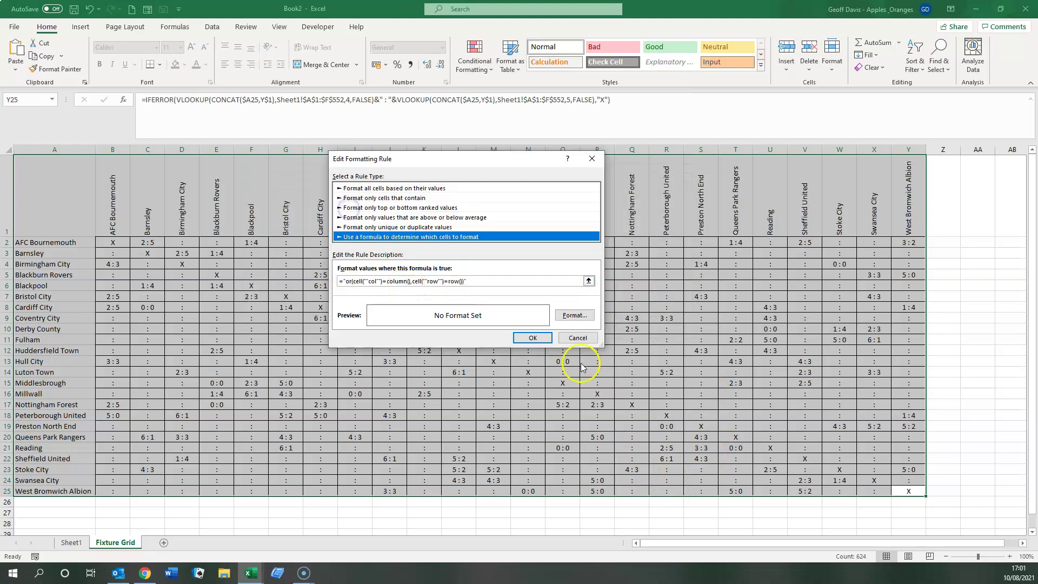
{"action": "left_click", "coordinate": [566, 316]}
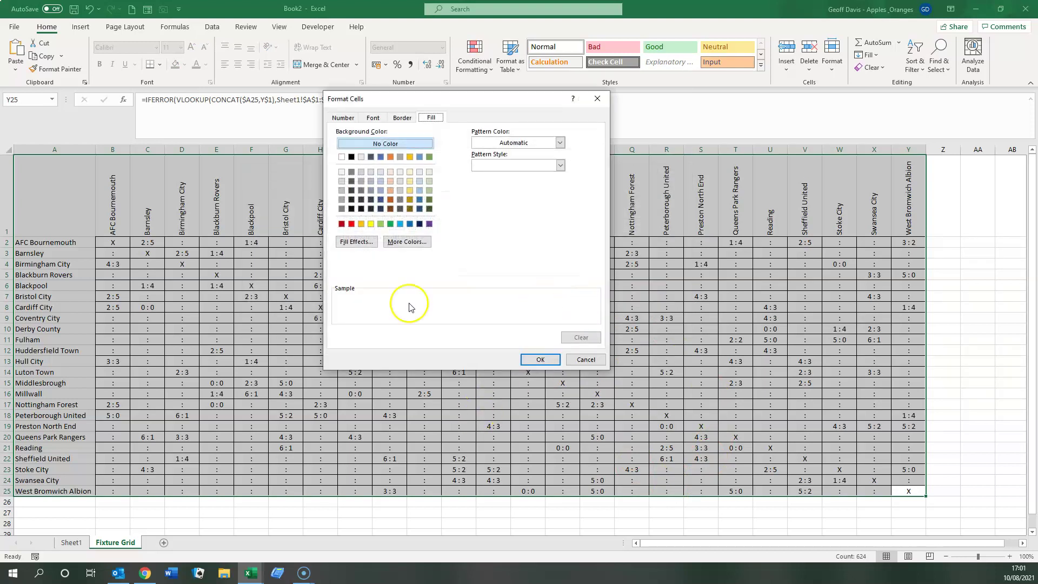
{"action": "left_click", "coordinate": [362, 224]}
{"action": "left_click", "coordinate": [539, 359]}
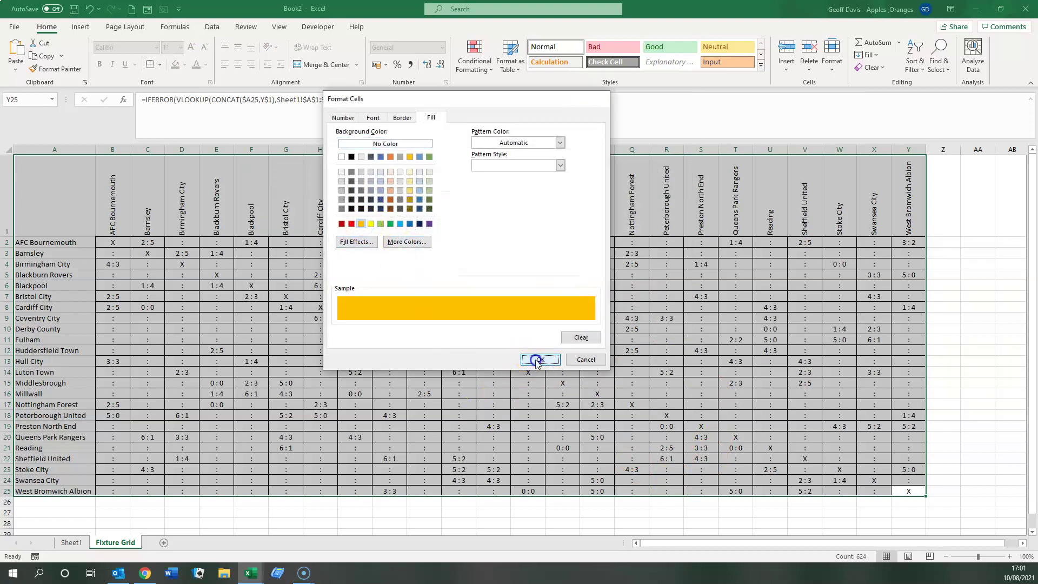
{"action": "left_click", "coordinate": [533, 337]}
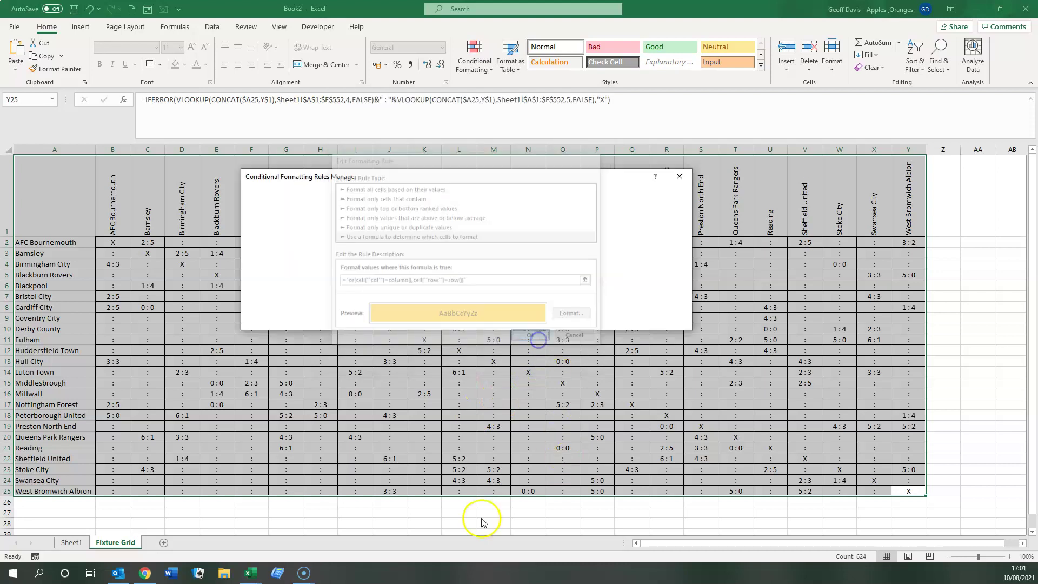
{"action": "left_click", "coordinate": [649, 320]}
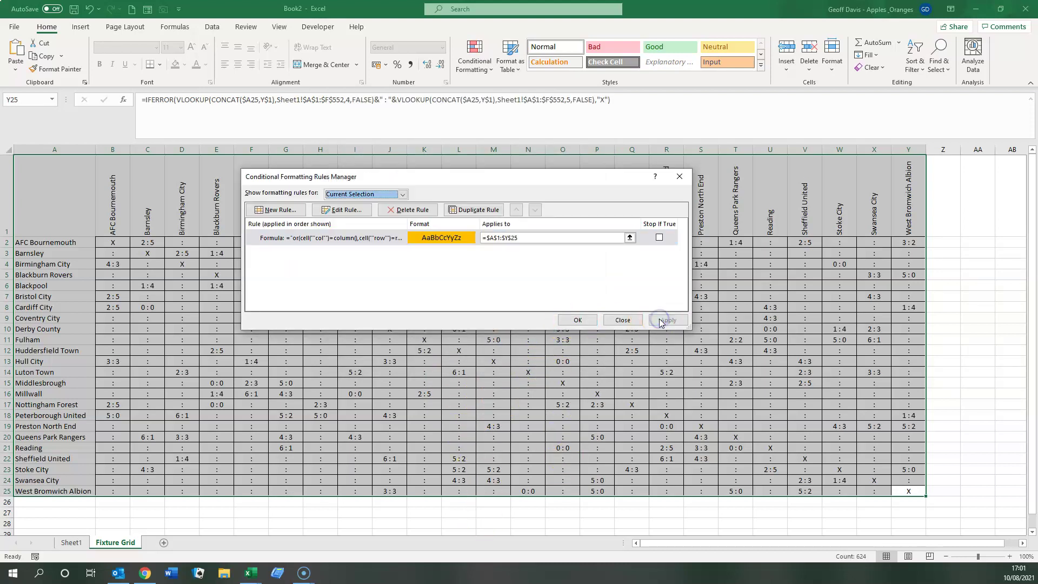
{"action": "left_click", "coordinate": [580, 320]}
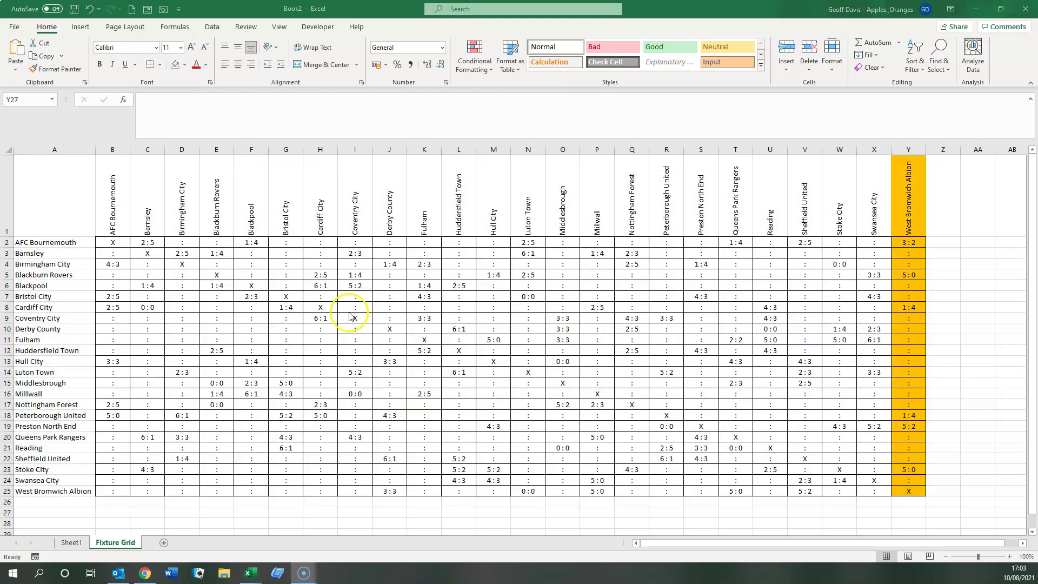
- Test the row and column highlighting by selecting O9 and I3 in turn and recalculating the sheet for each
{"action": "left_click", "coordinate": [541, 312]}
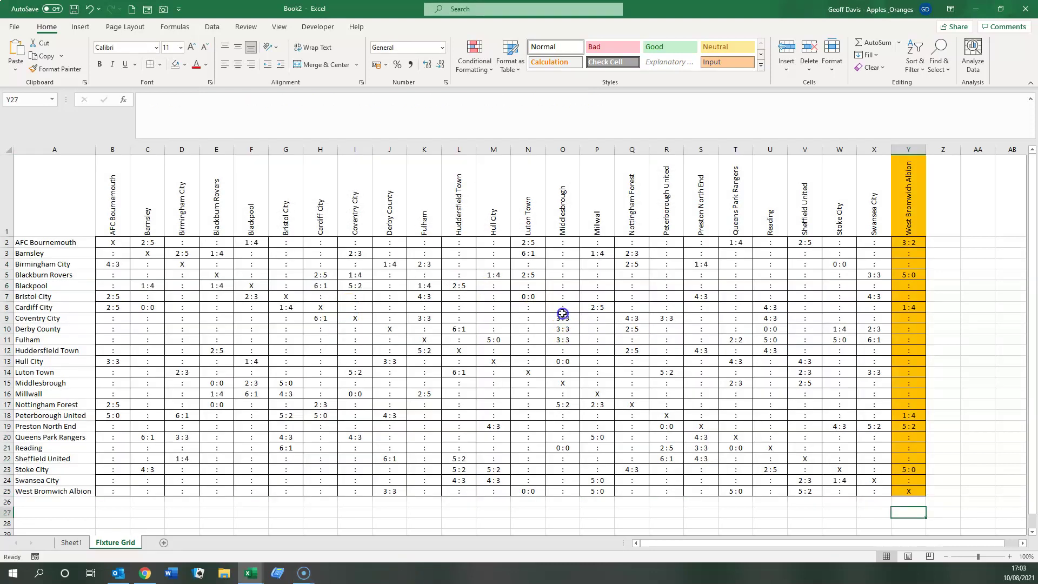
{"action": "left_click", "coordinate": [563, 317]}
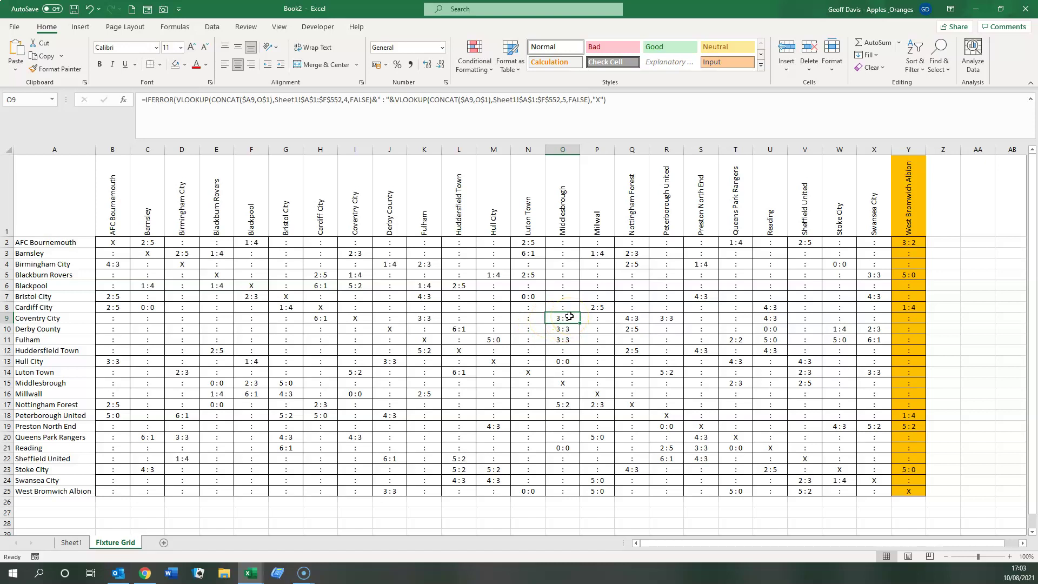
{"action": "key", "text": "F9"}
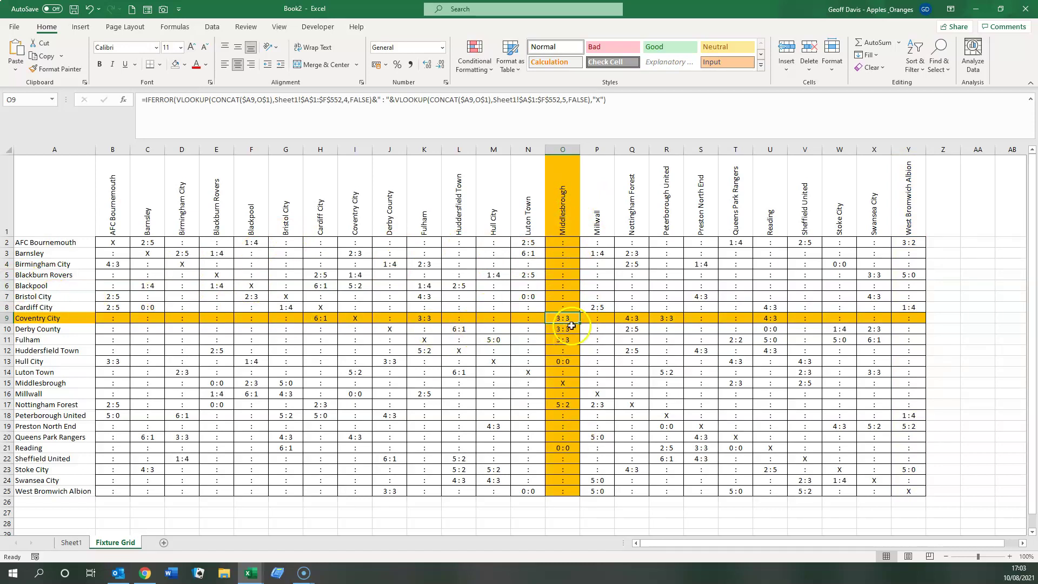
{"action": "left_click", "coordinate": [357, 254]}
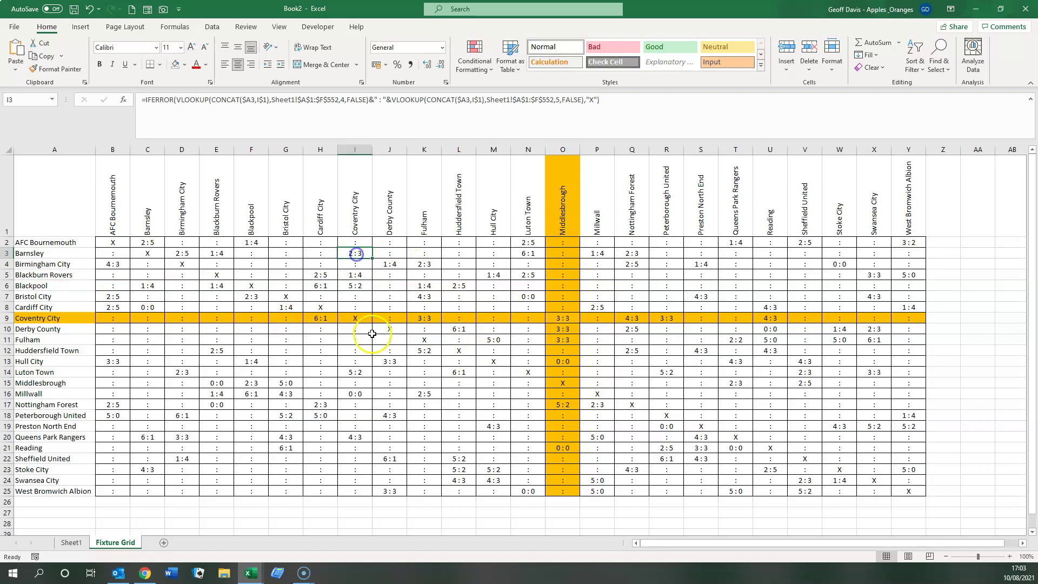
{"action": "key", "text": "F9"}
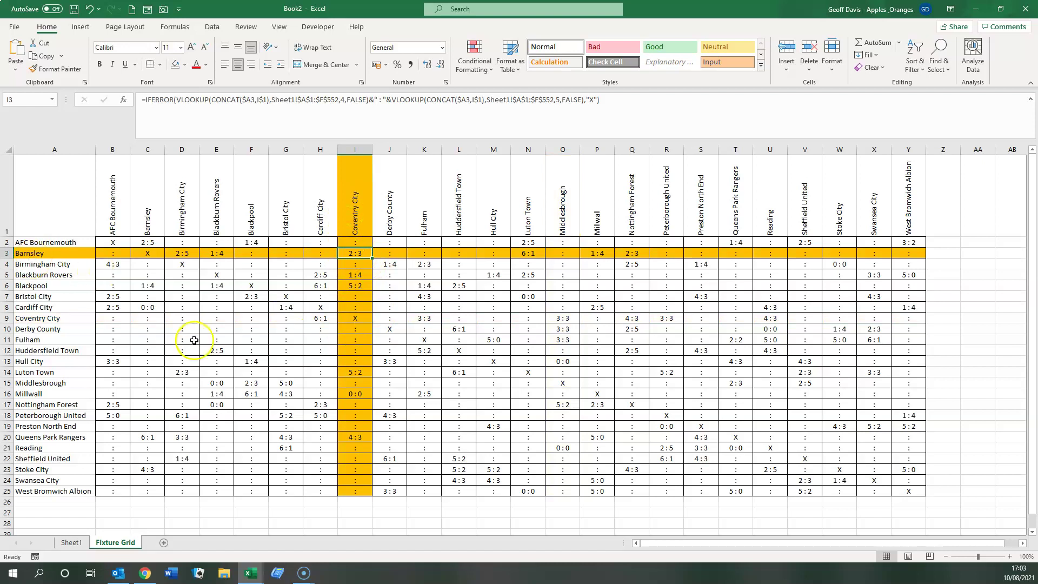
{"action": "left_click", "coordinate": [185, 296]}
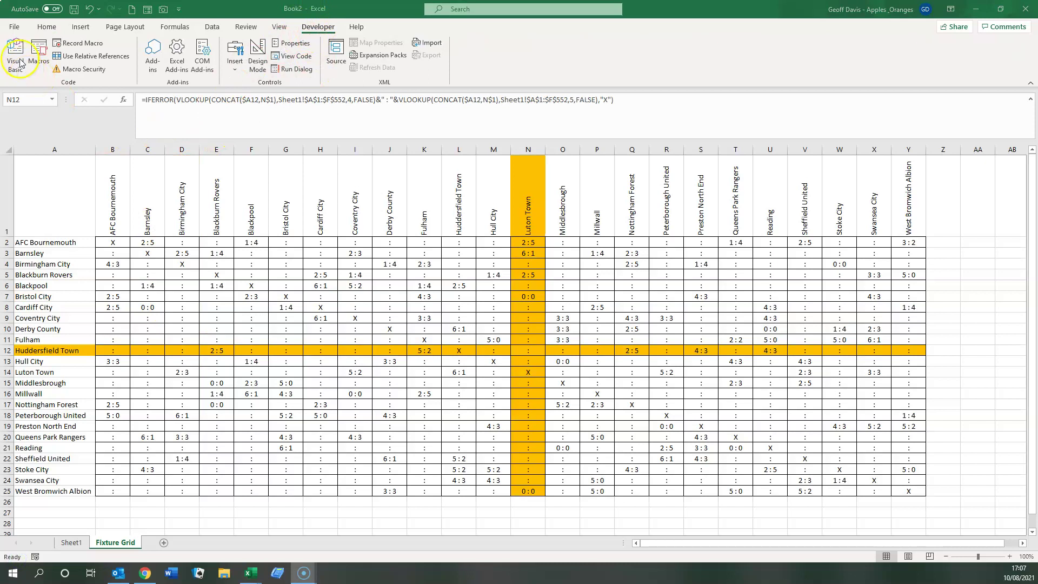
- Open the Visual Basic editor and create an empty Worksheet_SelectionChange procedure in the code of Sheet2 (Fixture Grid)
{"action": "left_click", "coordinate": [20, 64]}
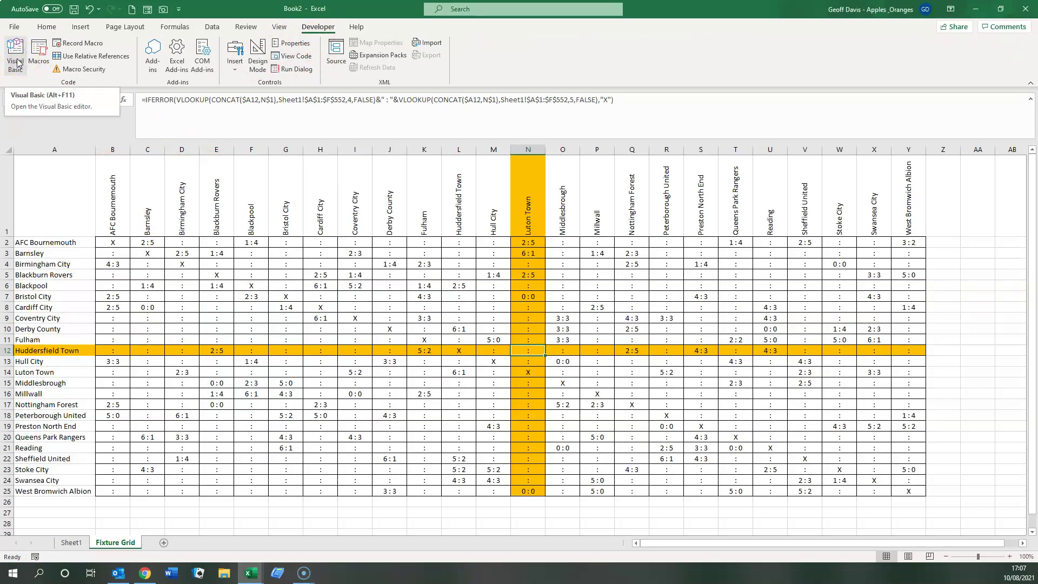
{"action": "left_click", "coordinate": [18, 63]}
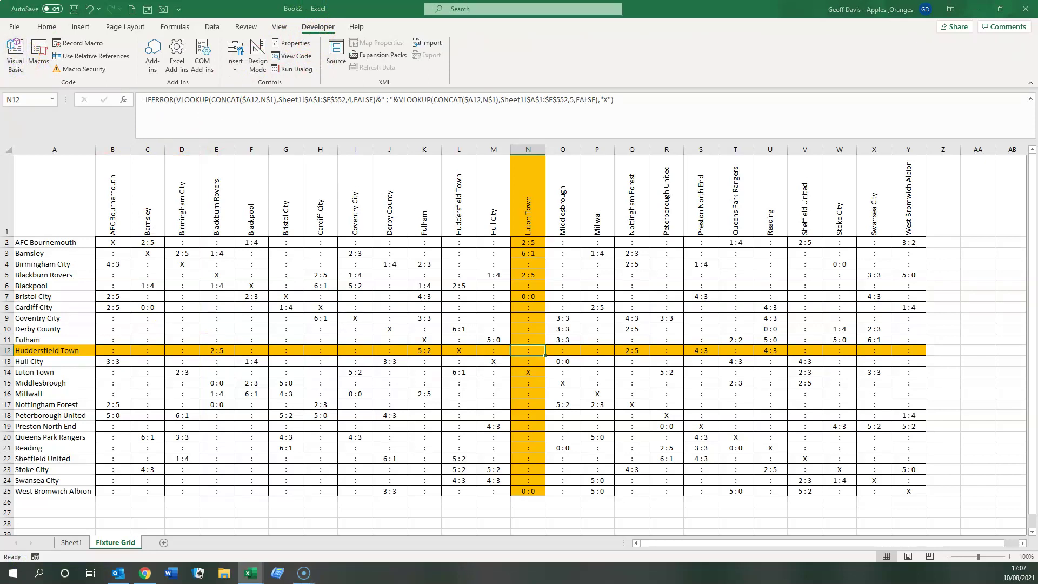
{"action": "left_click_drag", "start_coordinate": [0, 201], "coordinate": [456, 98]}
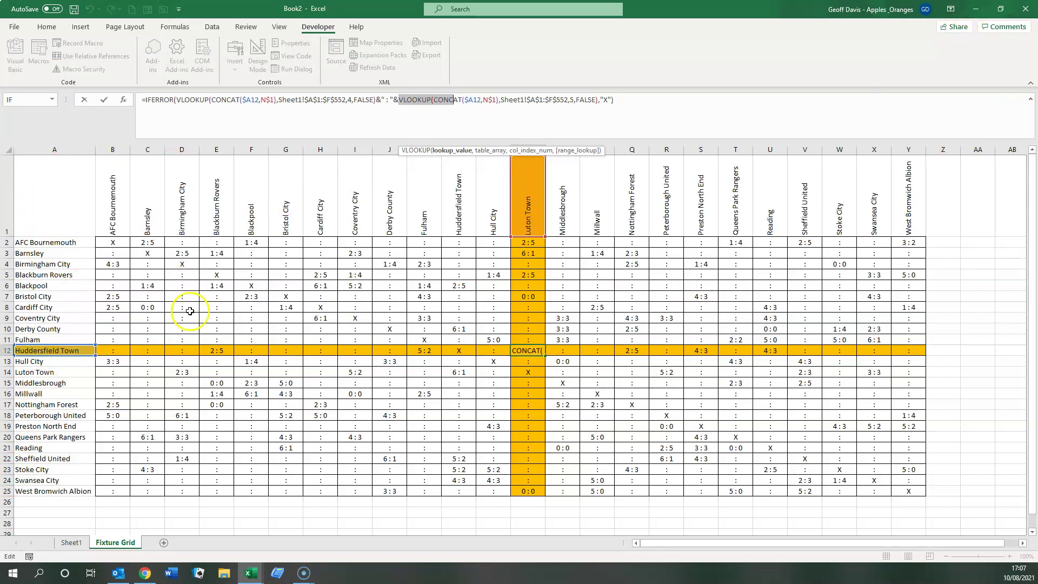
{"action": "left_click", "coordinate": [24, 566]}
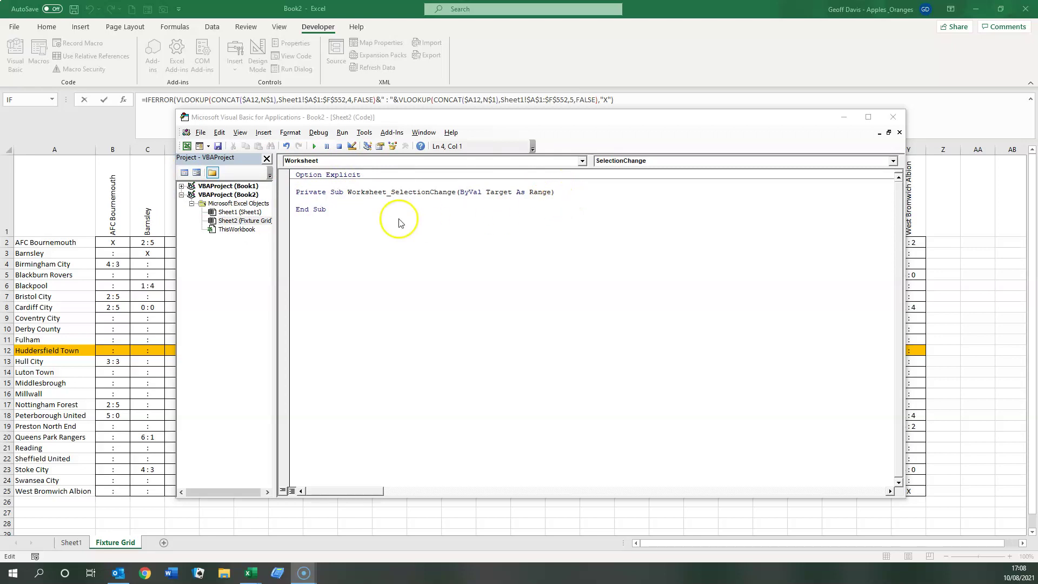
- Select A14 and H16 on the grid, and add the line Application.Calculate to the Worksheet_SelectionChange procedure
{"action": "left_click", "coordinate": [89, 369]}
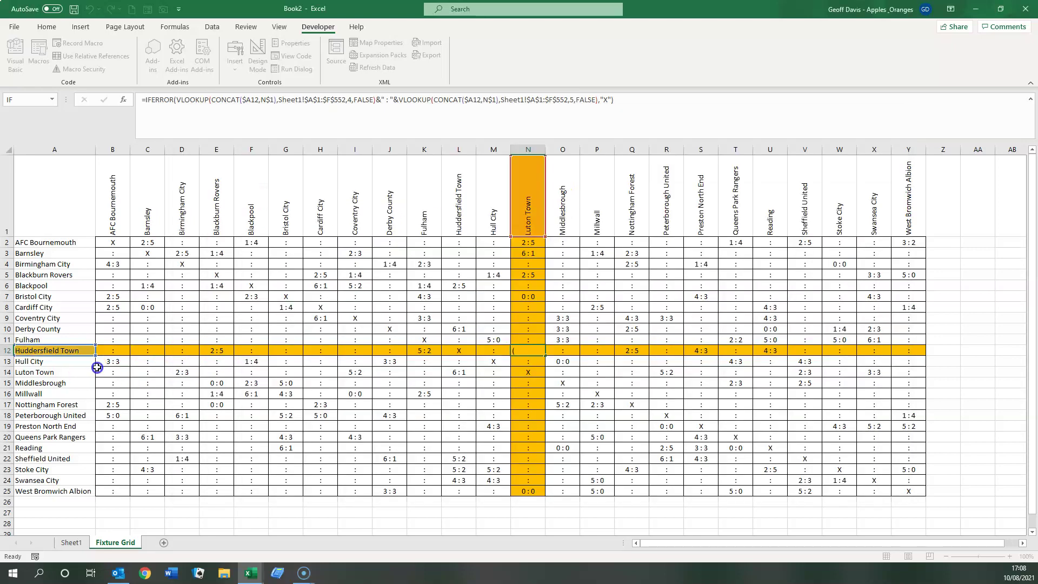
{"action": "left_click", "coordinate": [320, 397]}
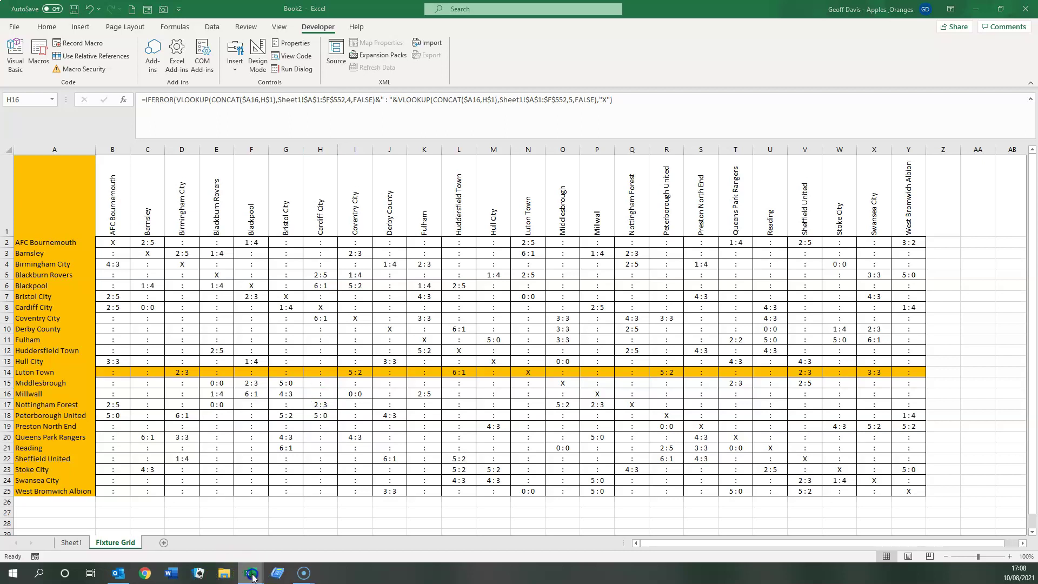
{"action": "mouse_move", "coordinate": [249, 572]}
{"action": "left_click", "coordinate": [372, 486]}
{"action": "left_click", "coordinate": [329, 203]}
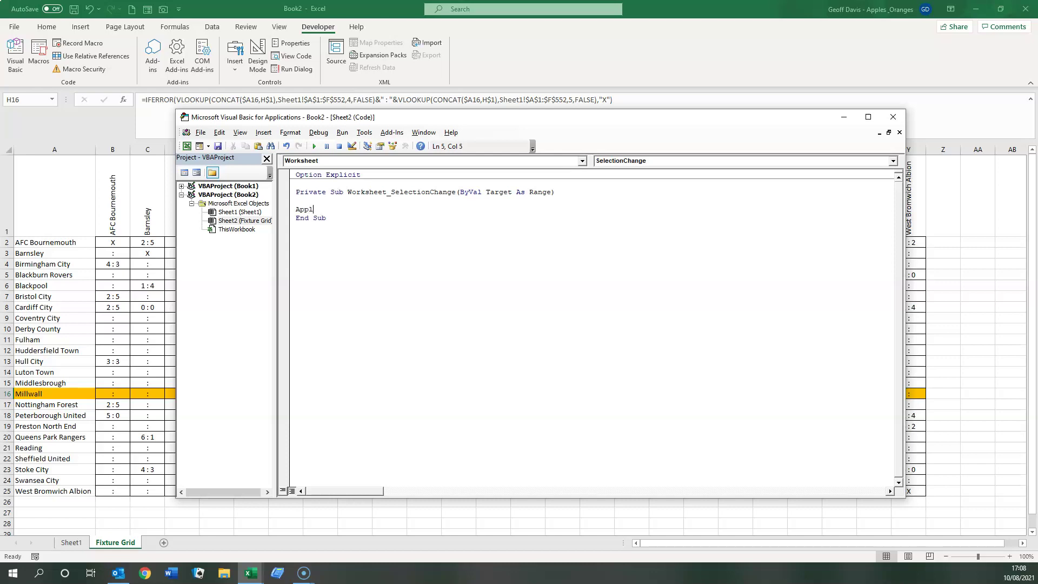
{"action": "type", "text": "Application.Calculate"}
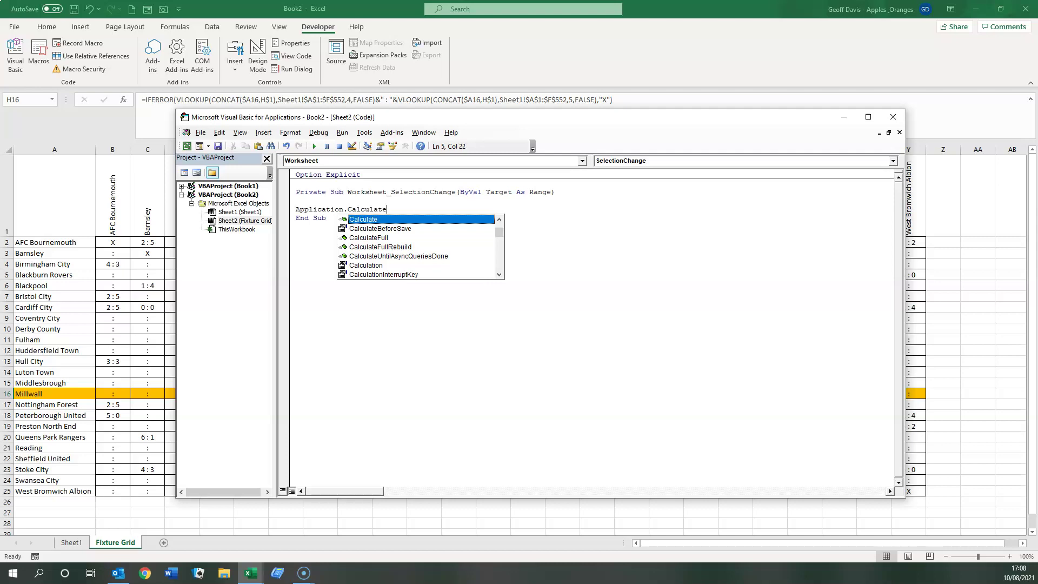
{"action": "key", "text": "Return"}
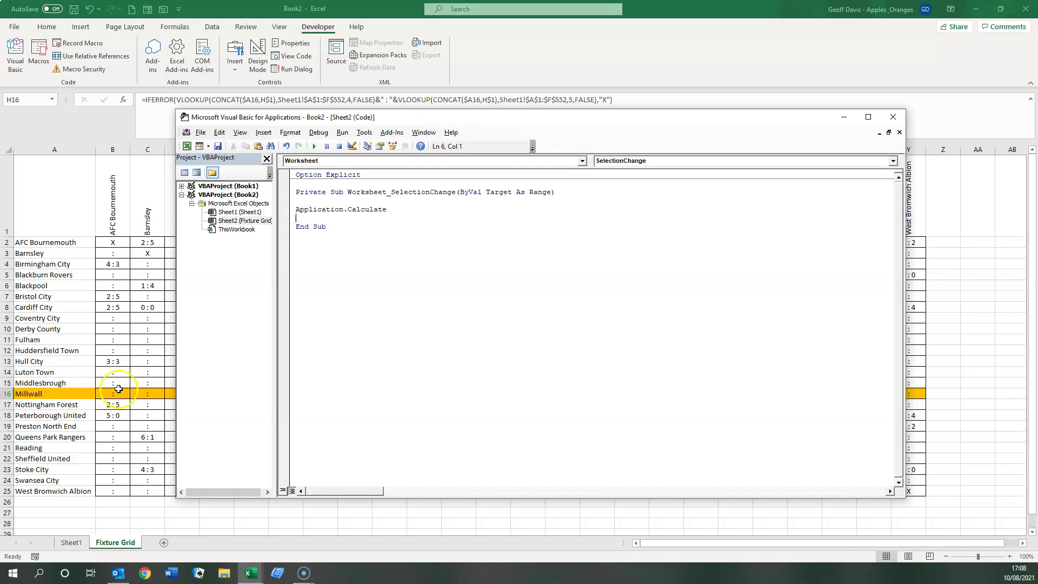
- Close the Visual Basic editor and test the row and column highlighting by selecting O5, C11, Q21, U4, B17, F1, P9, X4, J18 and D8
{"action": "left_click", "coordinate": [894, 117]}
{"action": "left_click", "coordinate": [560, 273]}
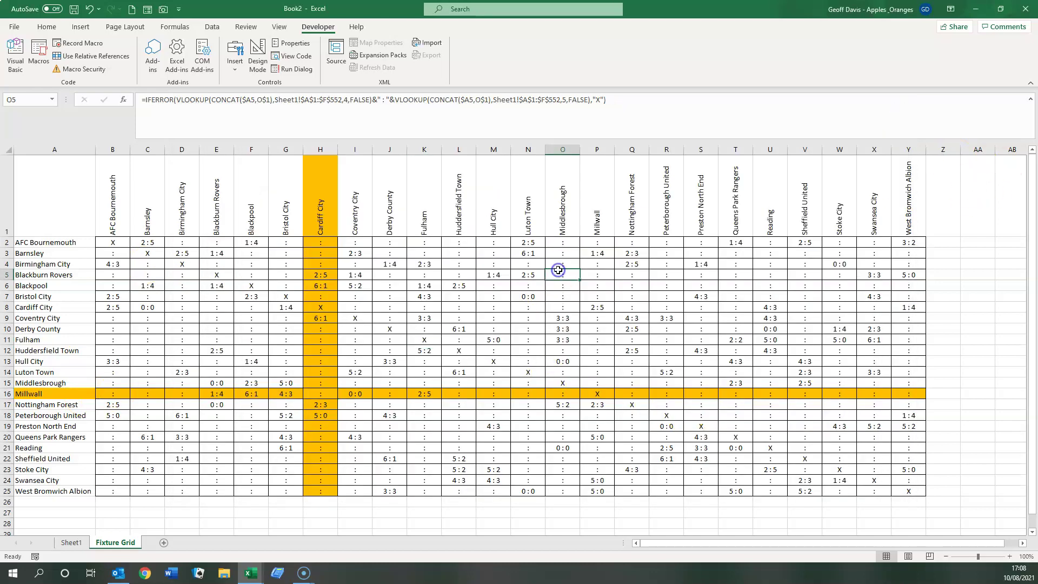
{"action": "left_click", "coordinate": [139, 338]}
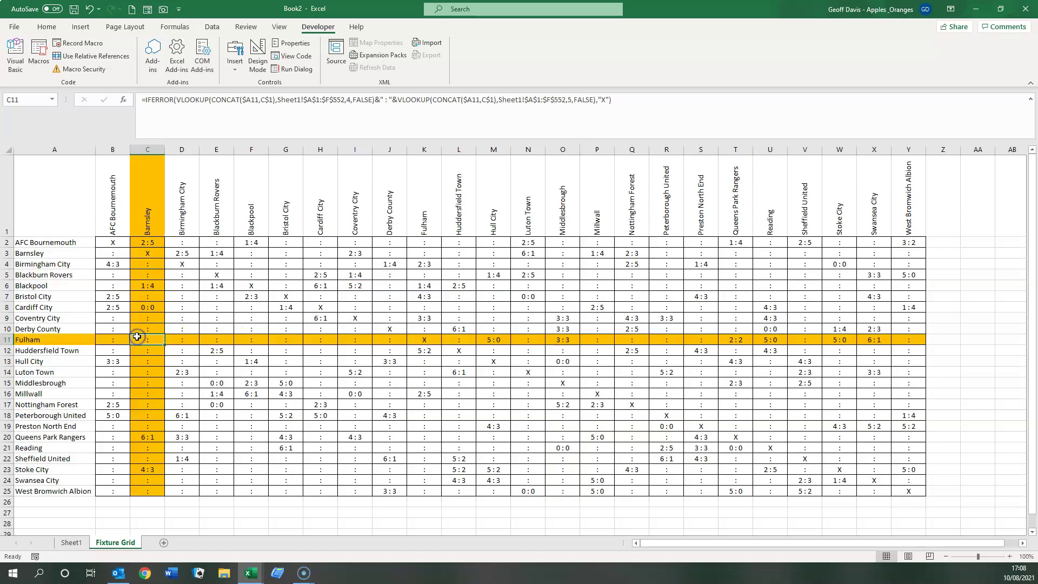
{"action": "left_click", "coordinate": [631, 446]}
{"action": "left_click", "coordinate": [782, 265]}
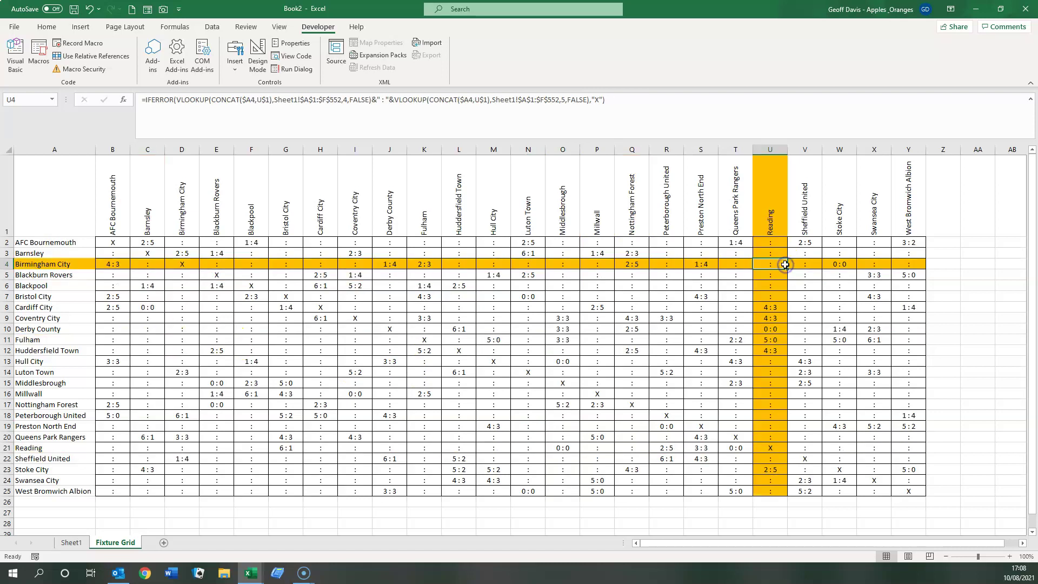
{"action": "left_click", "coordinate": [102, 403]}
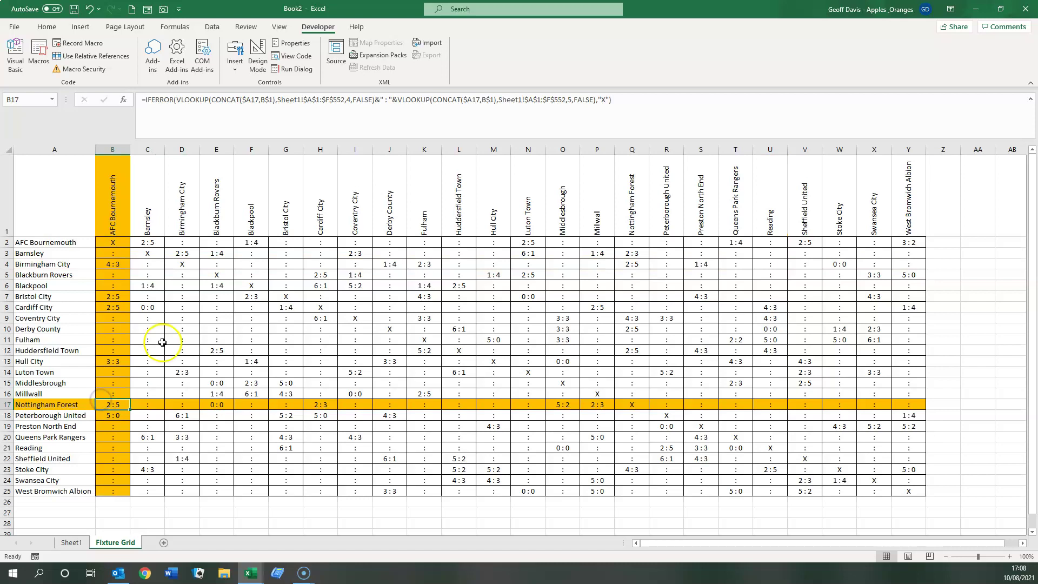
{"action": "left_click", "coordinate": [263, 197]}
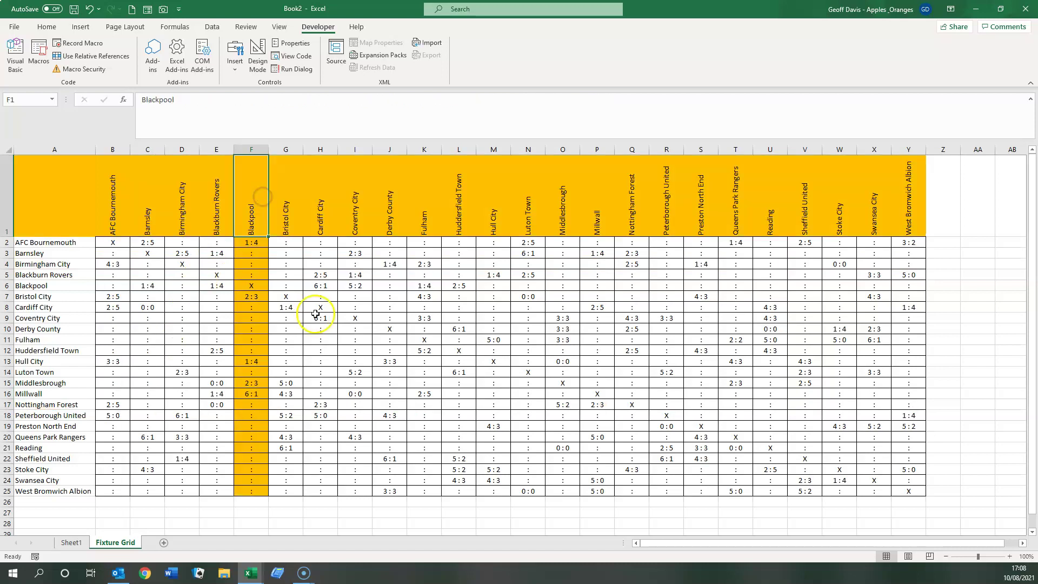
{"action": "left_click", "coordinate": [601, 316]}
{"action": "left_click", "coordinate": [875, 265]}
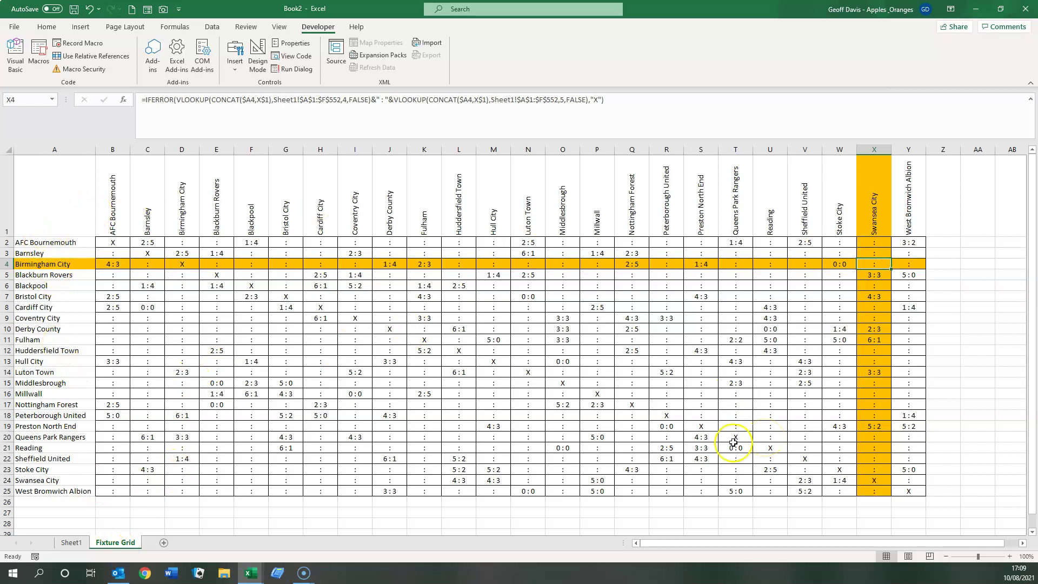
{"action": "left_click", "coordinate": [401, 417]}
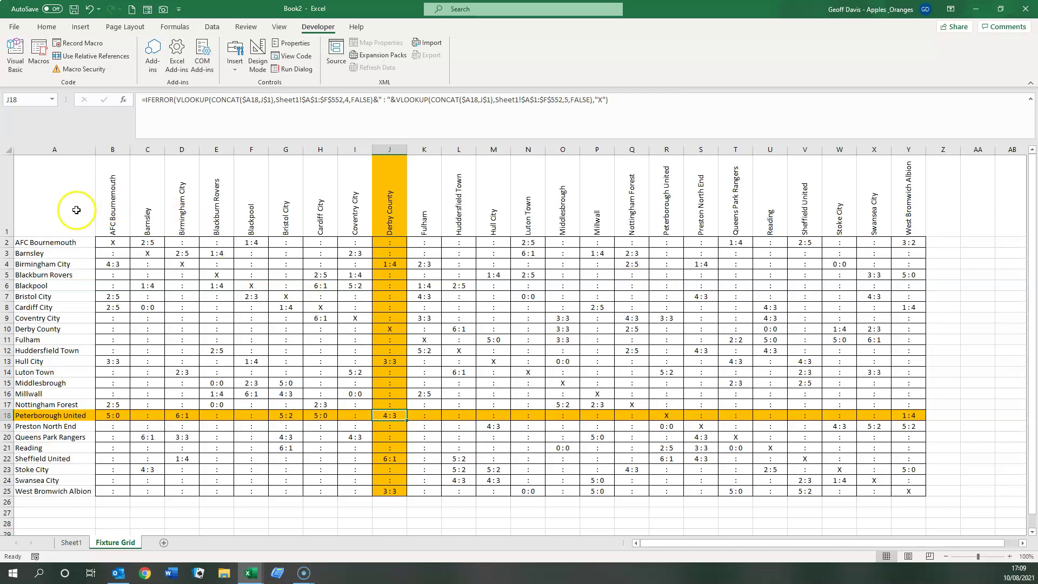
{"action": "left_click", "coordinate": [182, 307]}
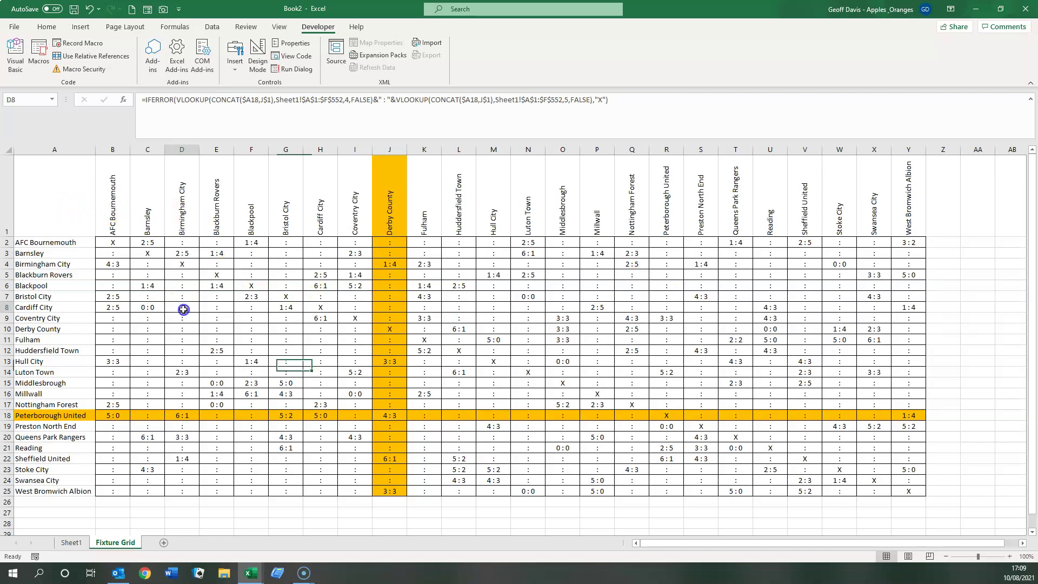